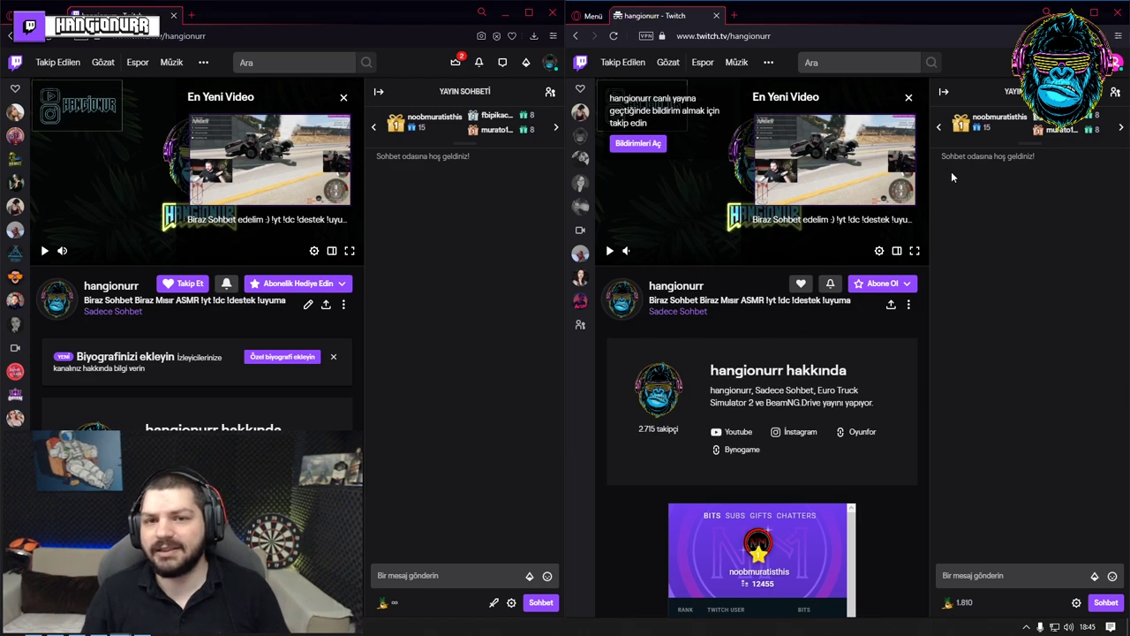
# Step: Send the test message "asdasda" in the channel chat from the viewer account
pyautogui.click(972, 575)
pyautogui.write('asdasda')
pyautogui.press('Return')
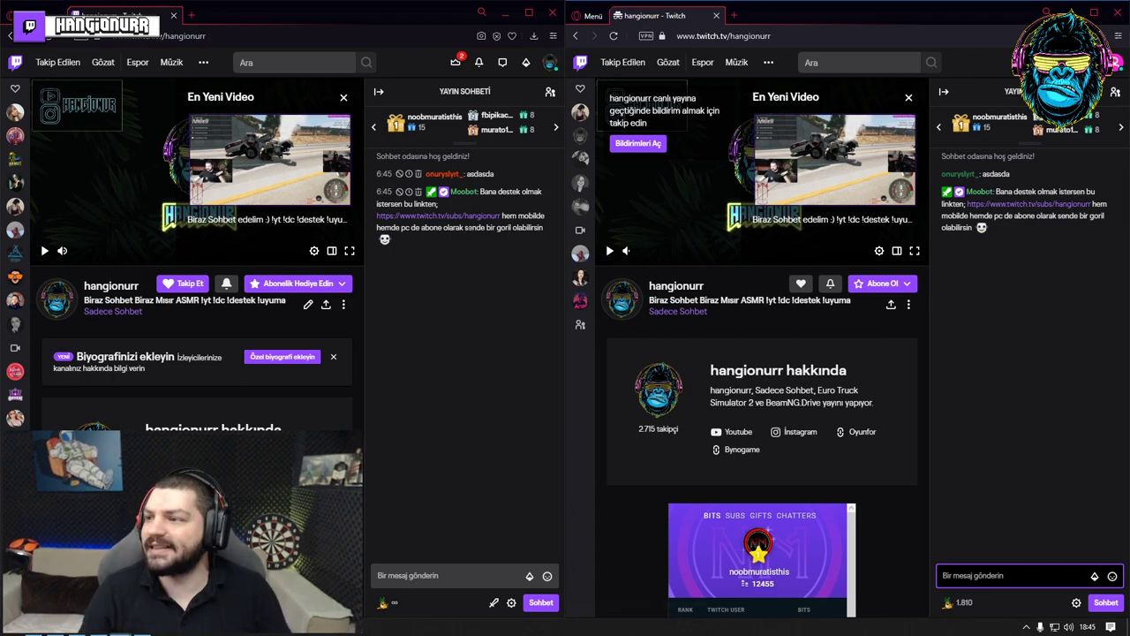
# Step: Grant moderator rights to the viewer account by sending /mod with its username in the broadcaster's chat
pyautogui.rightClick(464, 179)
pyautogui.click(436, 265)
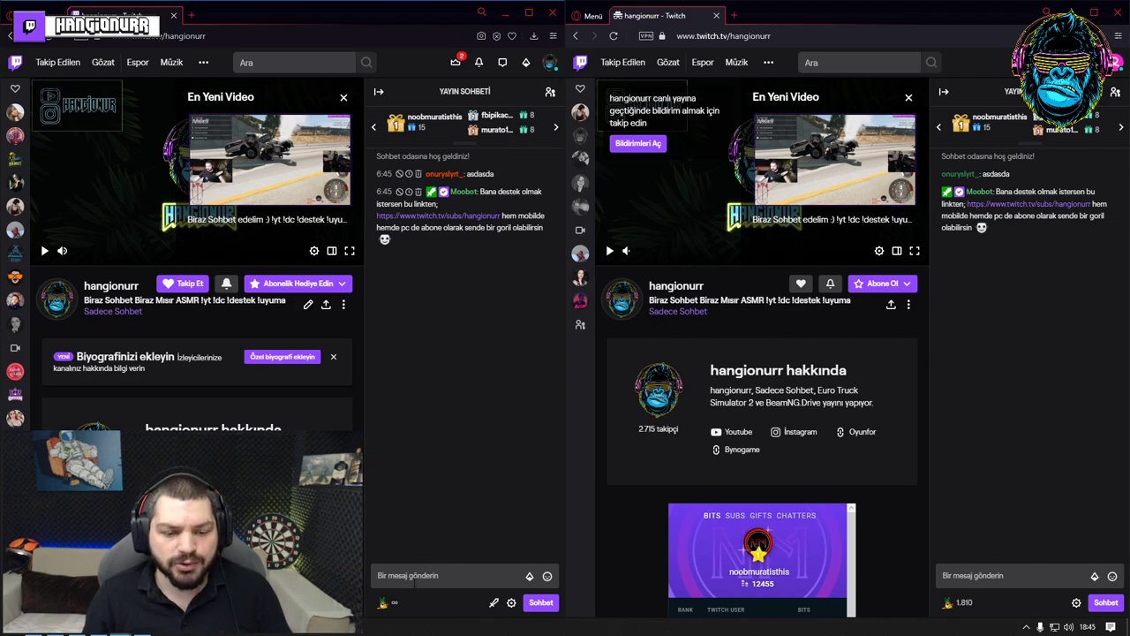
pyautogui.click(415, 579)
pyautogui.write('/mod')
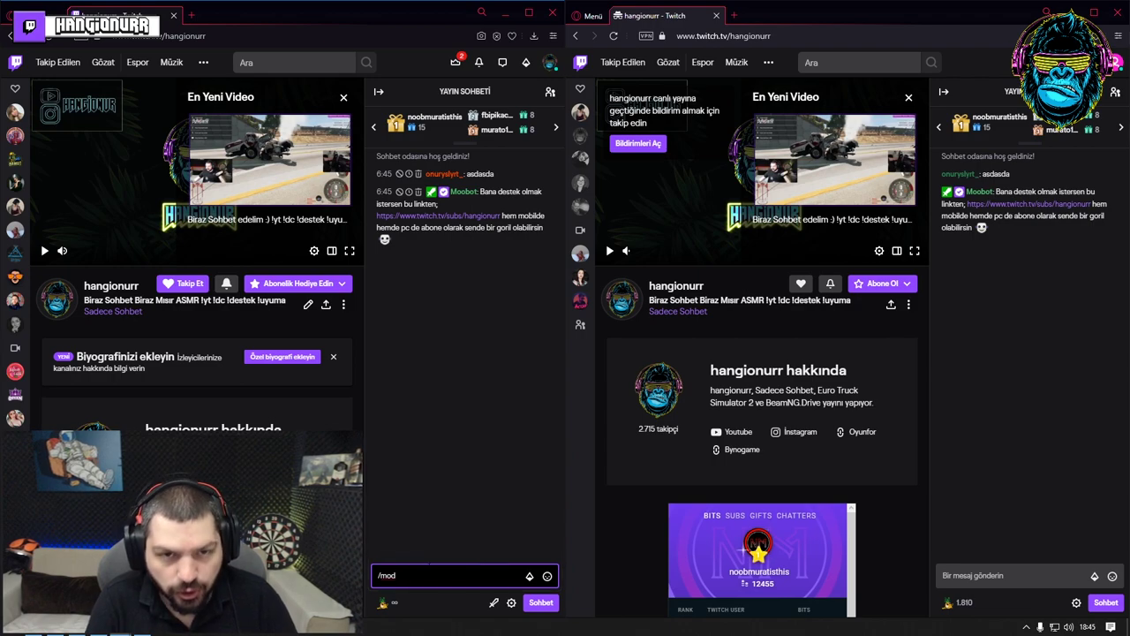
pyautogui.write(' onur')
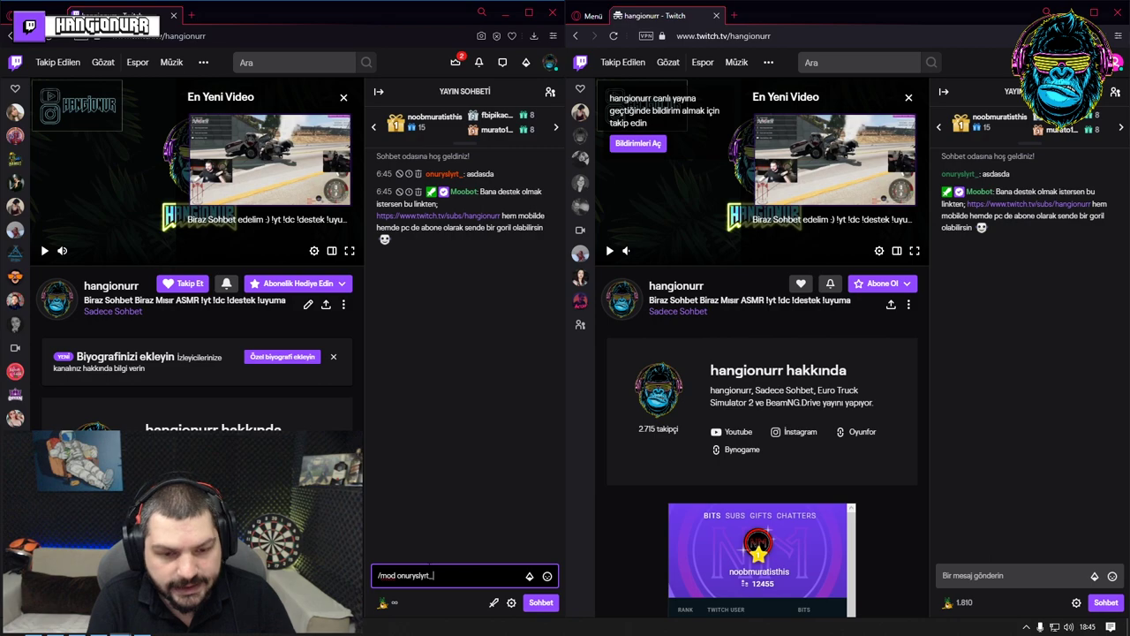
pyautogui.write('ylsyrt_')
pyautogui.press('Return')
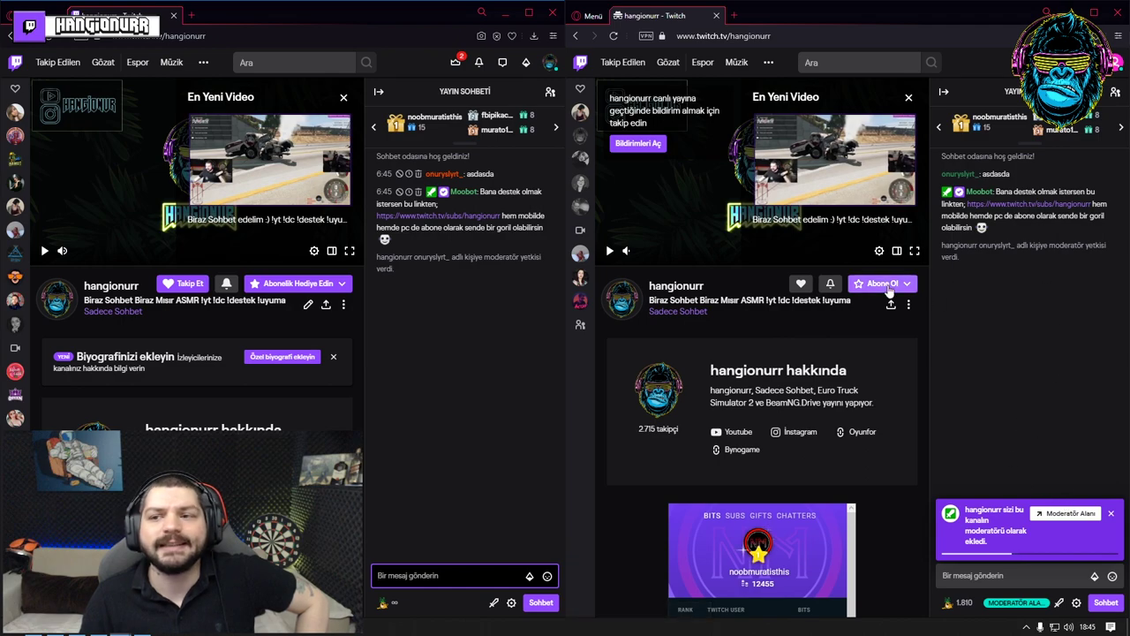
# Step: Minimize the broadcaster's browser window, maximize the new moderator's window and dismiss its moderator notification
pyautogui.click(502, 16)
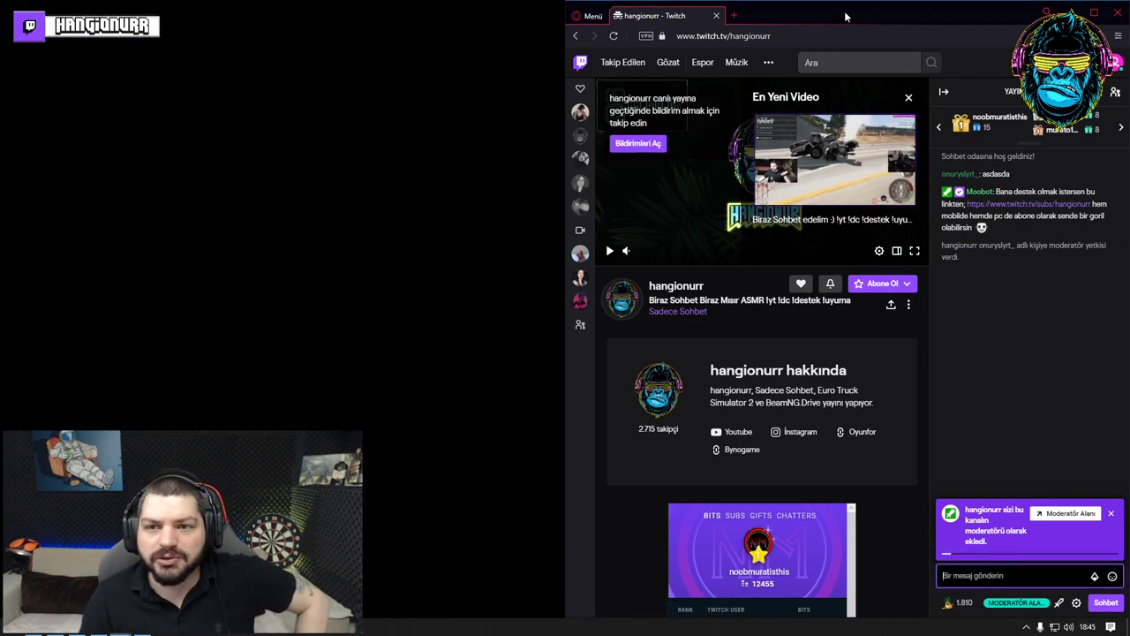
pyautogui.moveTo(845, 16); pyautogui.dragTo(811, 82)
pyautogui.doubleClick(804, 103)
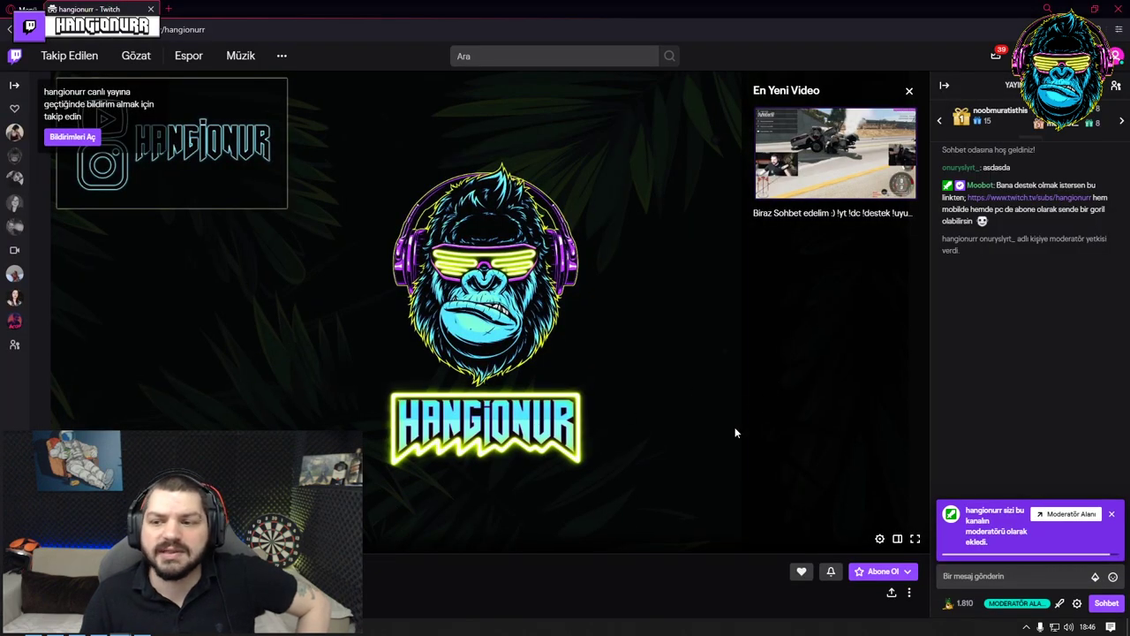
pyautogui.click(1112, 514)
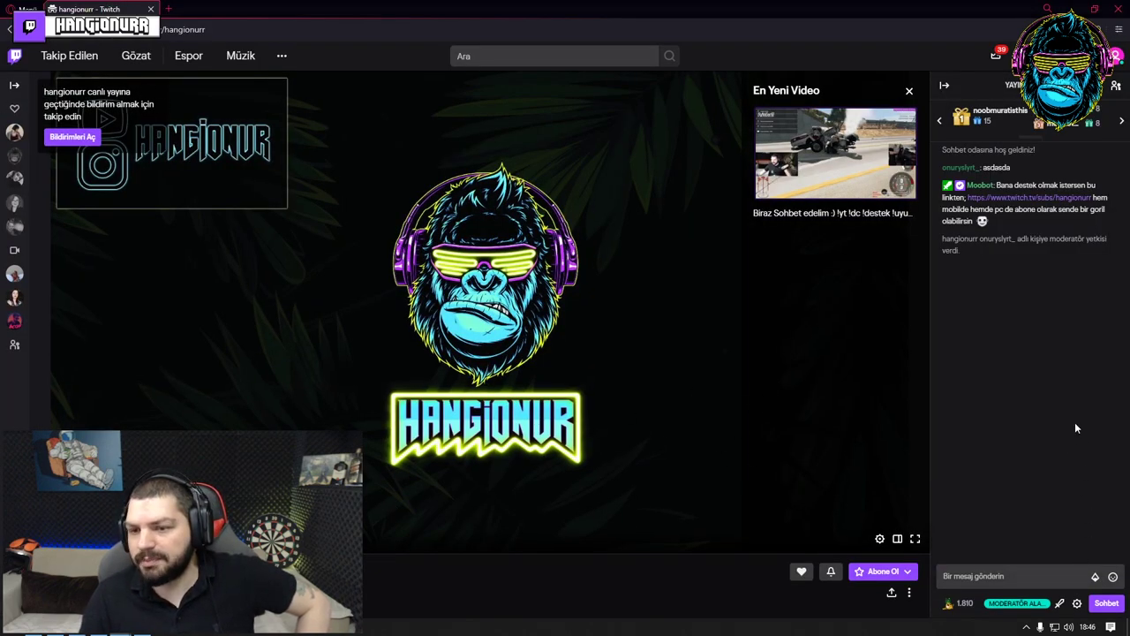
# Step: Send the test messages "dsgfkpgfdokı" and "gdfg" in chat from the moderator account
pyautogui.click(1049, 572)
pyautogui.write('dsgfkpgfdokı')
pyautogui.press('Return')
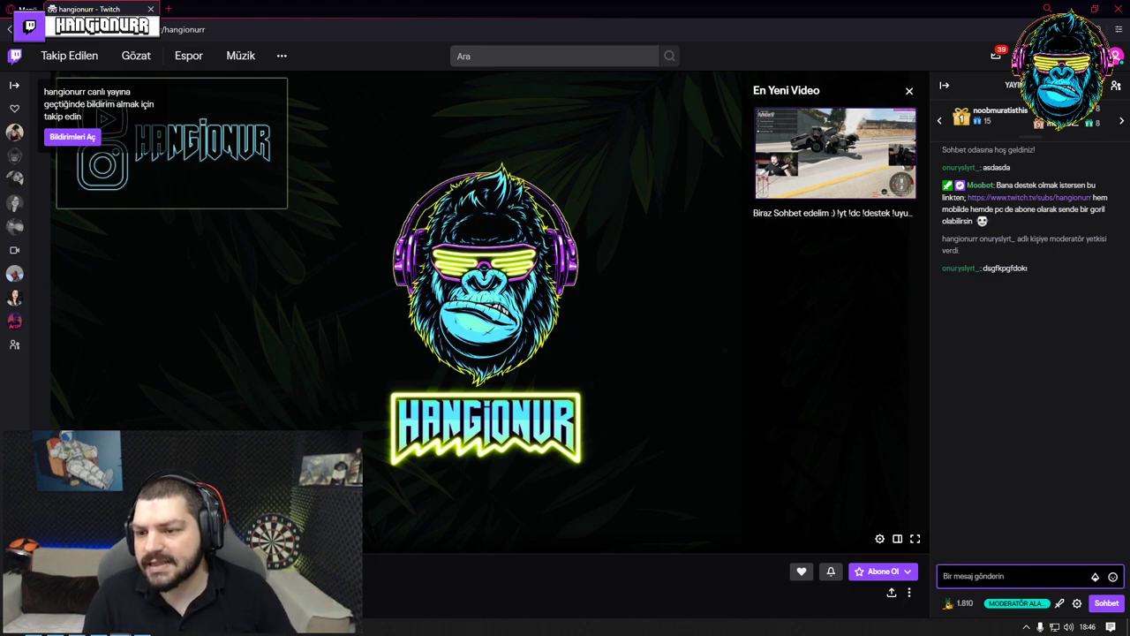
pyautogui.write('gdfg')
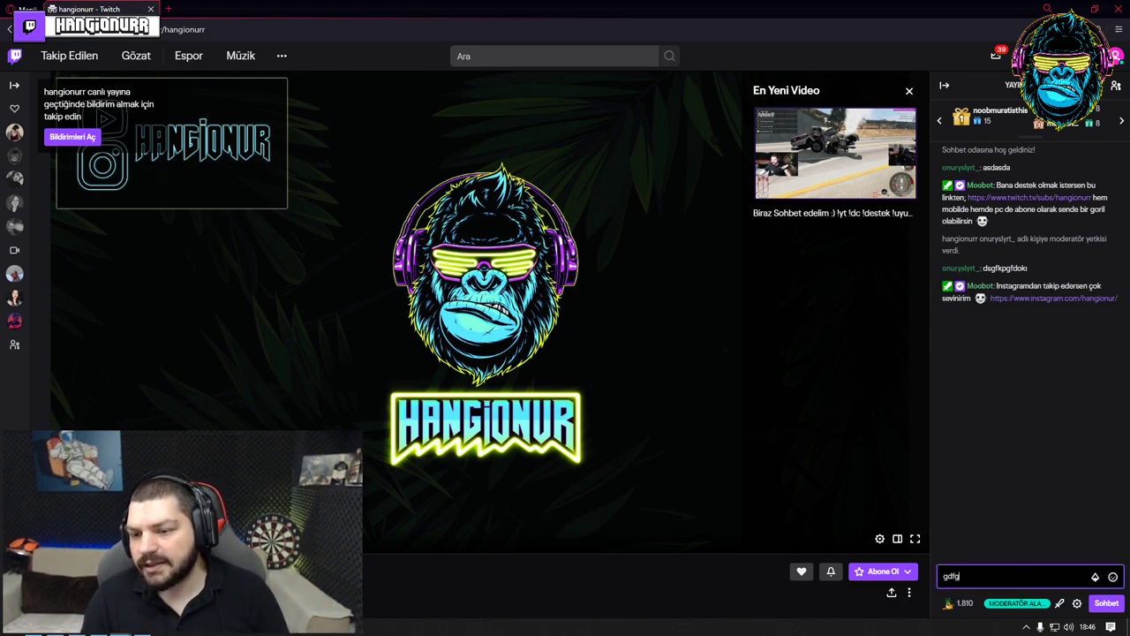
pyautogui.press('Return')
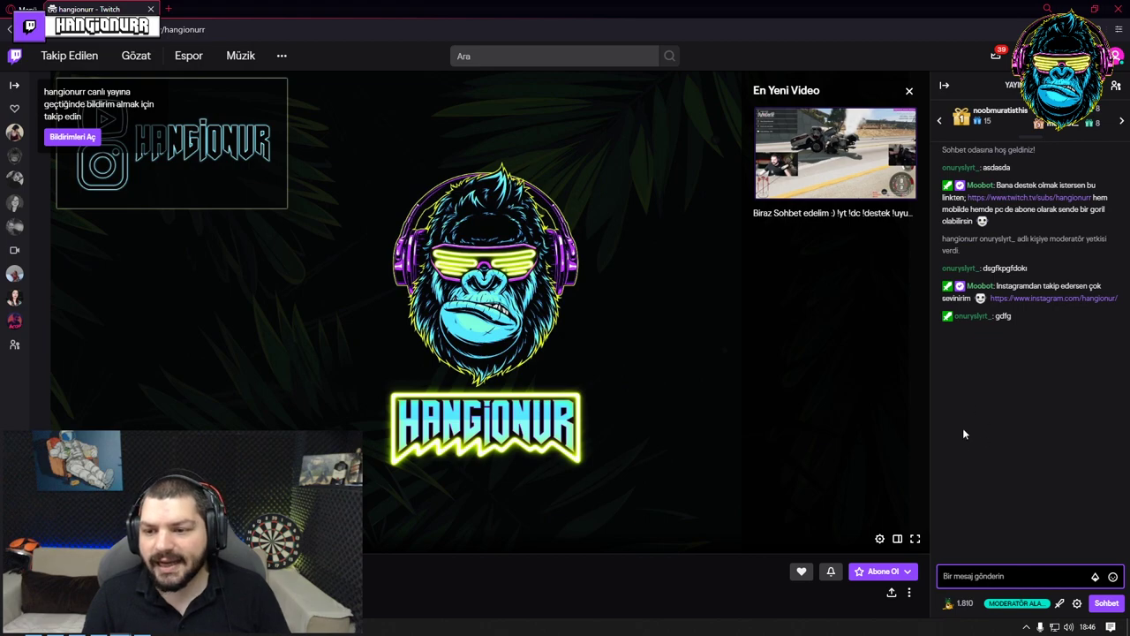
# Step: Turn on Mod Simgelerini Göster in the chat settings and send the test message "asd" in chat
pyautogui.click(1077, 604)
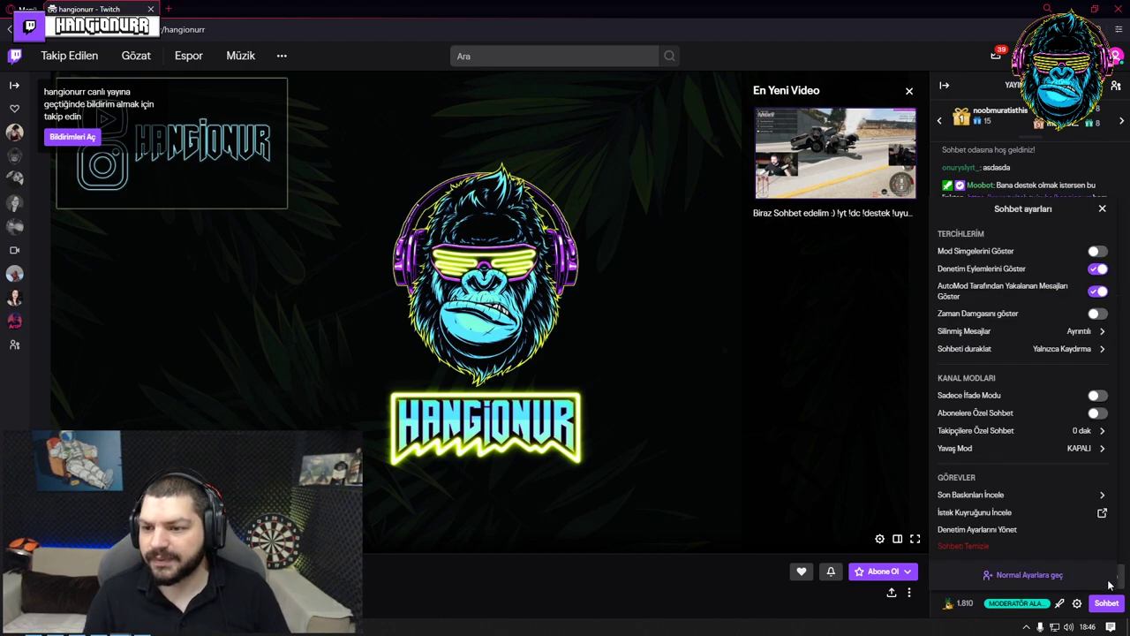
pyautogui.click(1097, 253)
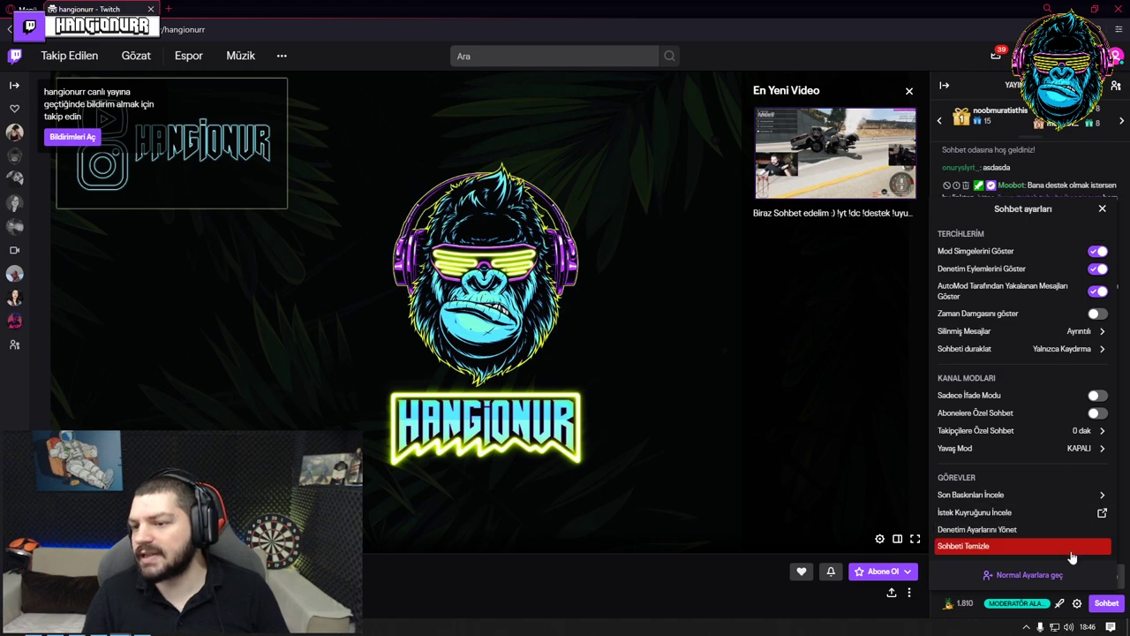
pyautogui.click(1103, 209)
pyautogui.click(1016, 576)
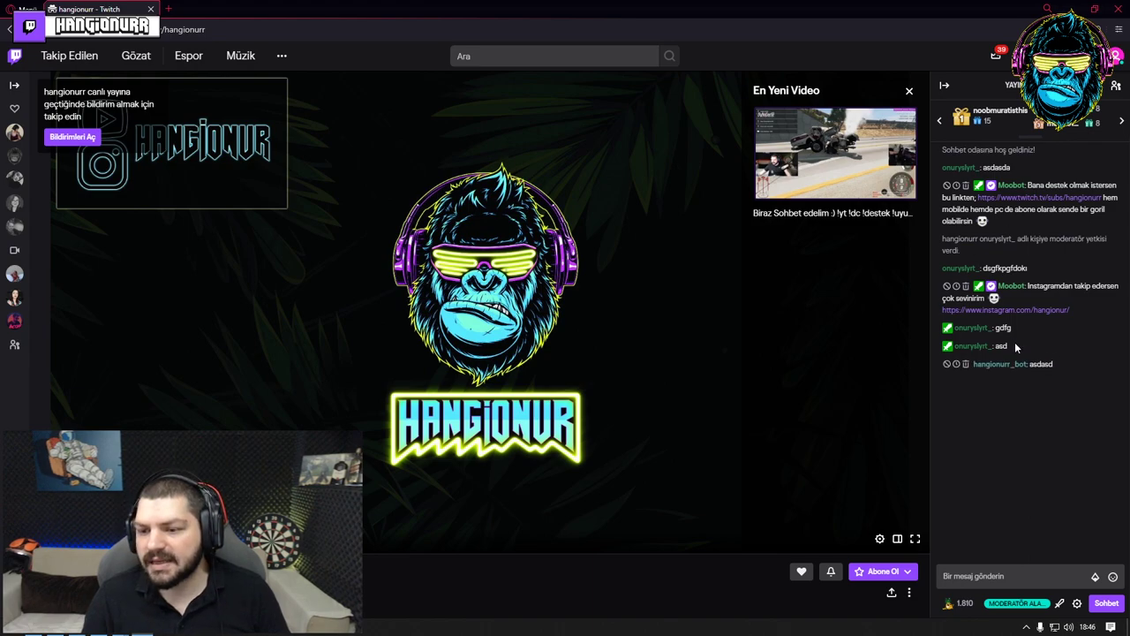
# Step: Try out a ban and a 600-second timeout on hangionurr_bot from its chat message, lifting each one
pyautogui.click(947, 363)
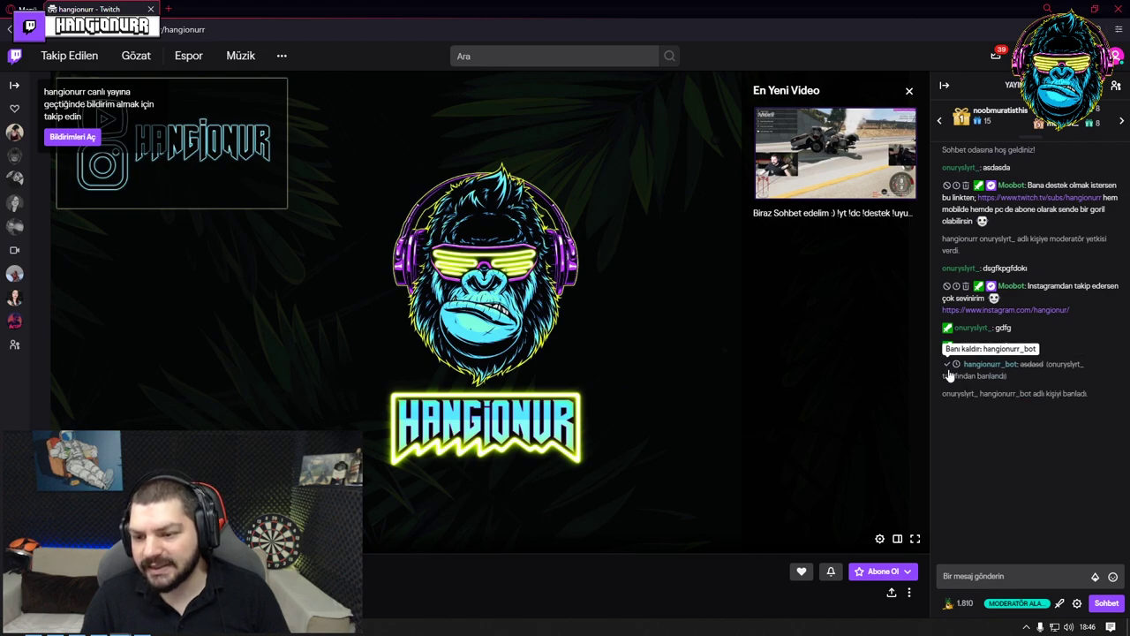
pyautogui.click(947, 366)
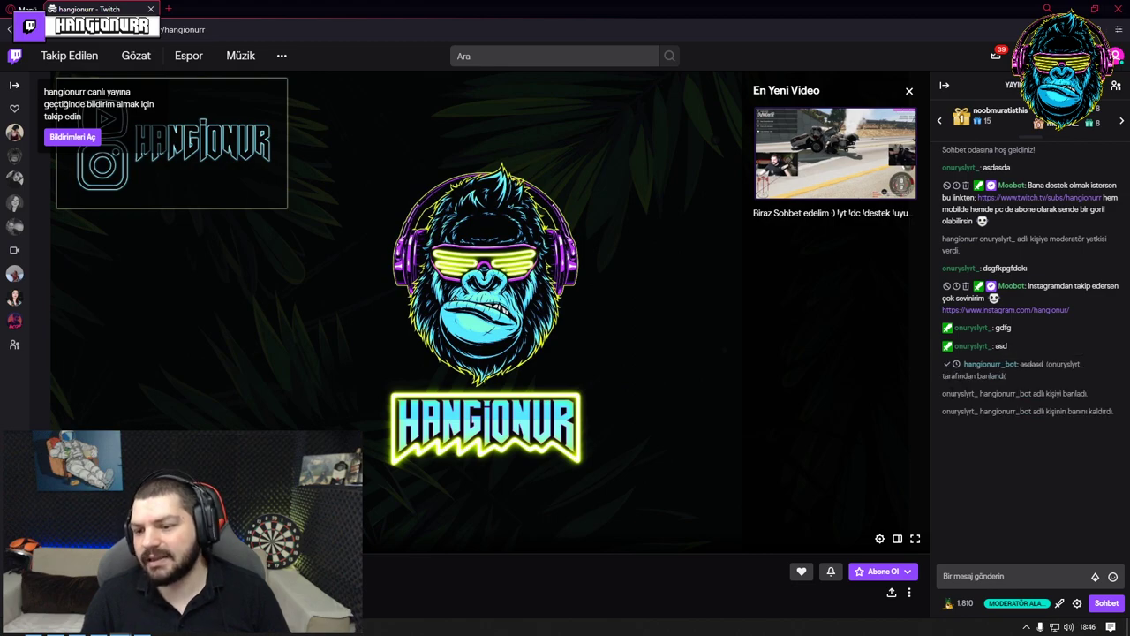
pyautogui.click(957, 366)
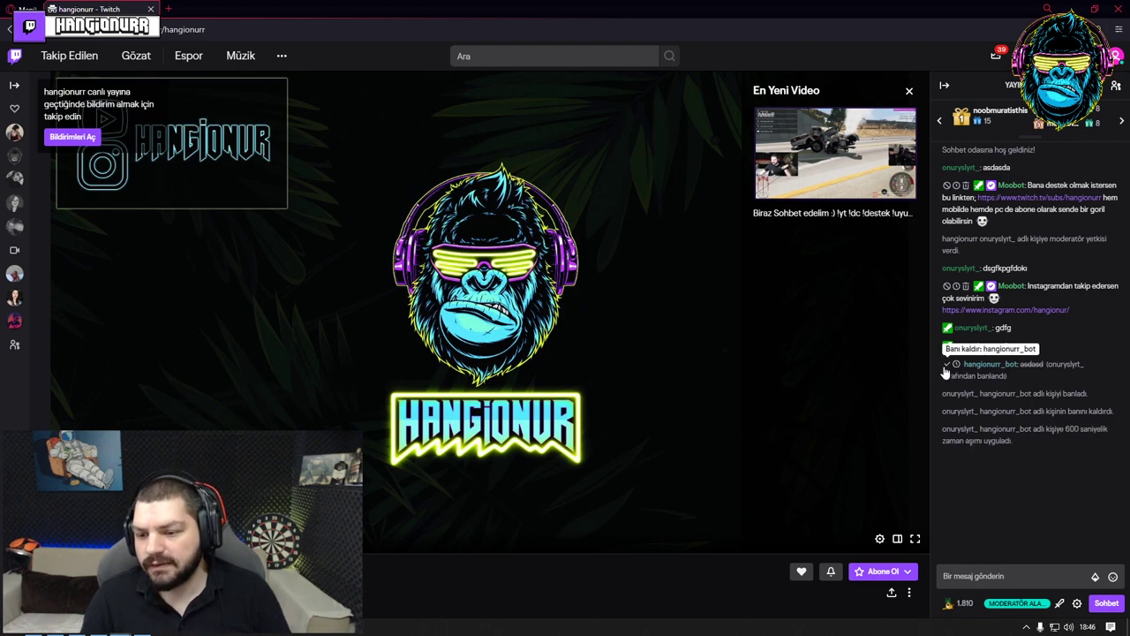
pyautogui.click(947, 364)
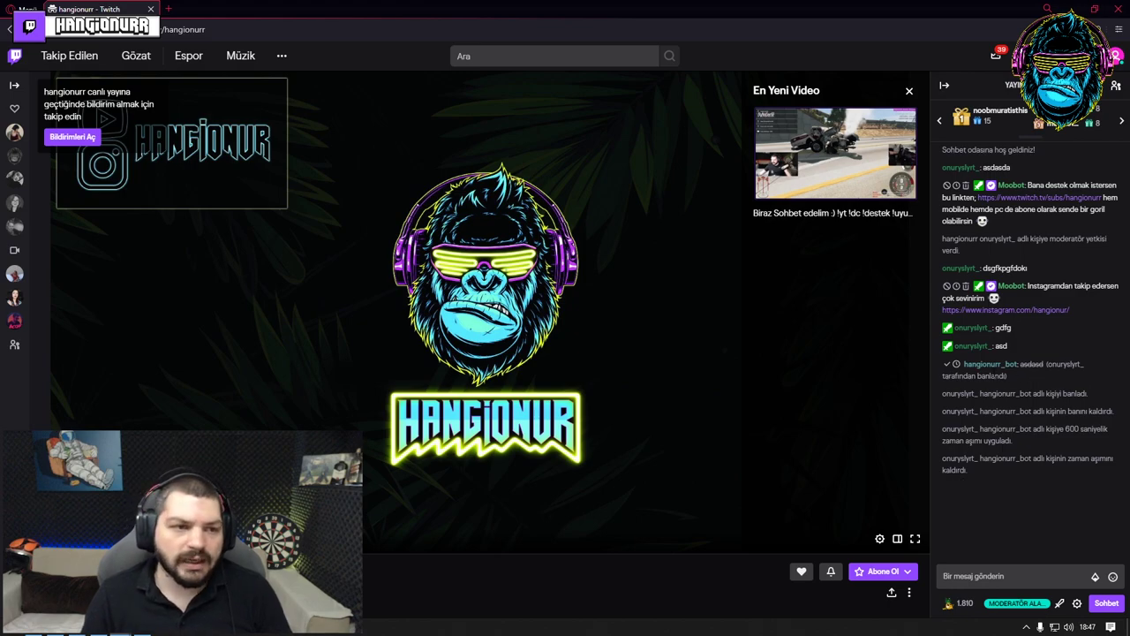
# Step: Open the channel's moderator view and skip its introduction tour
pyautogui.click(1060, 604)
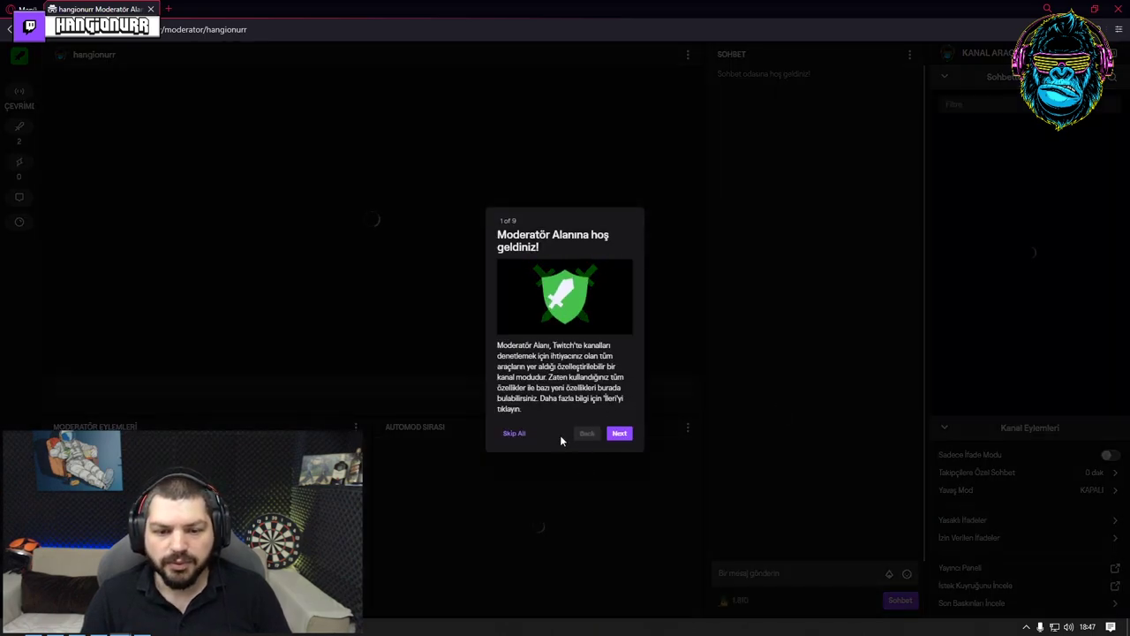
pyautogui.click(514, 433)
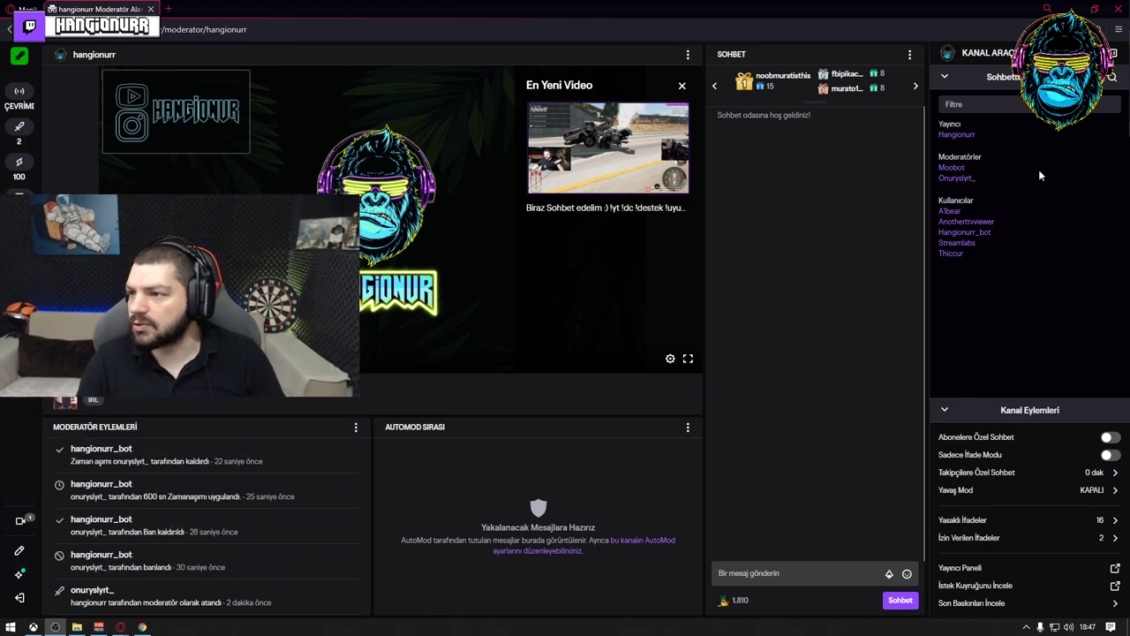
# Step: Examine the history of moderator actions and the list of active and inactive moderators
pyautogui.scroll(-15, 216, 497)
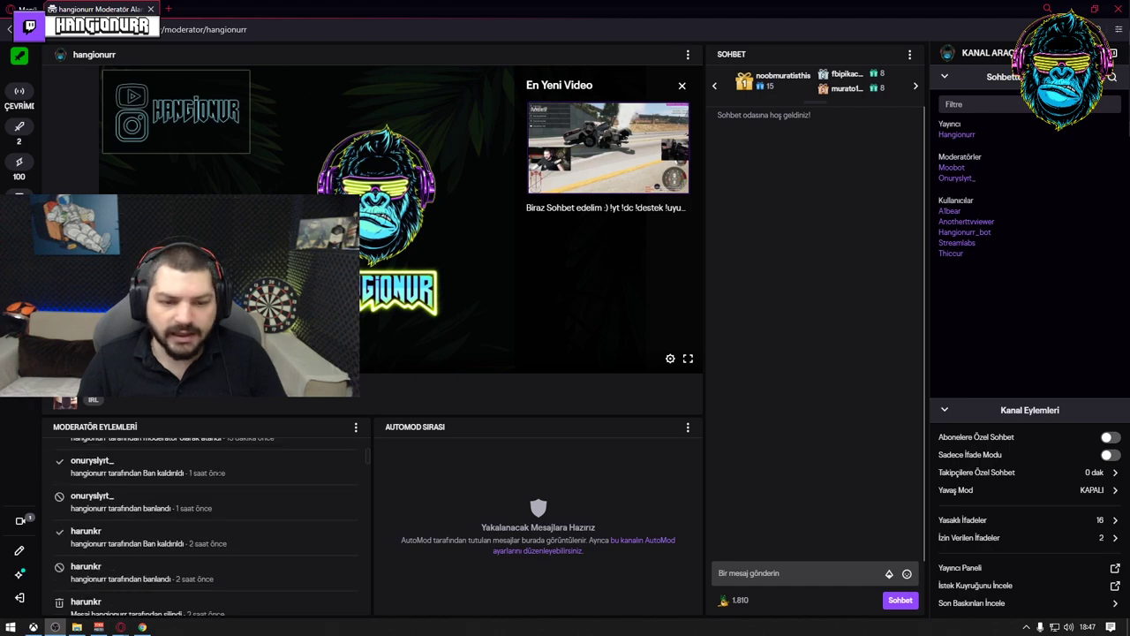
pyautogui.scroll(-10, 95, 513)
pyautogui.scroll(20, 91, 527)
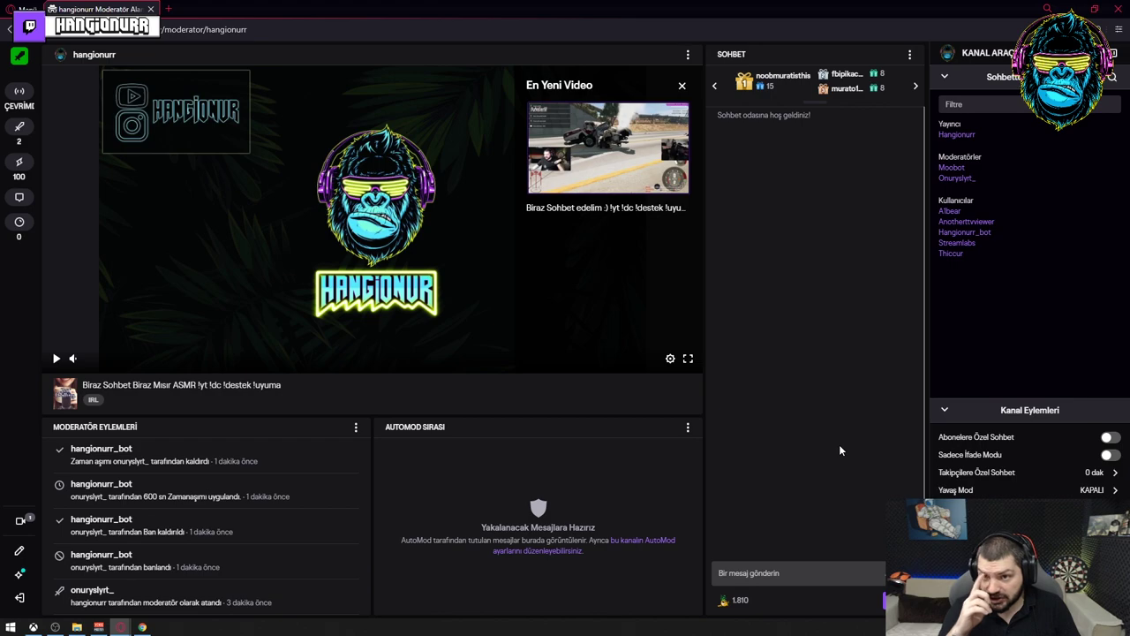
pyautogui.click(18, 132)
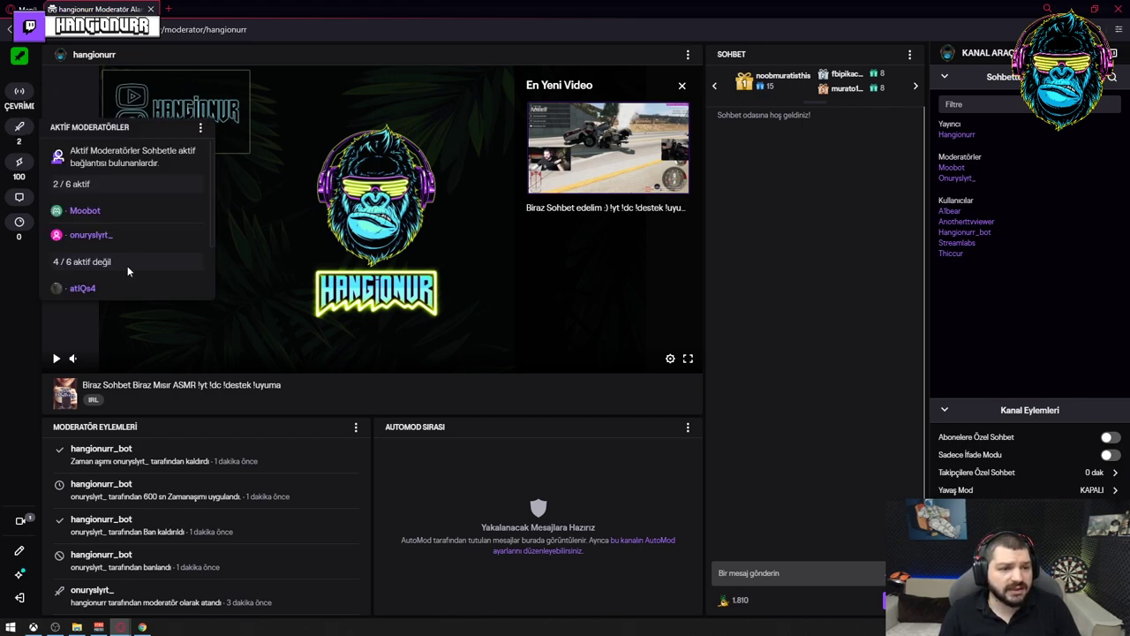
pyautogui.scroll(-1, 129, 257)
pyautogui.scroll(1, 169, 258)
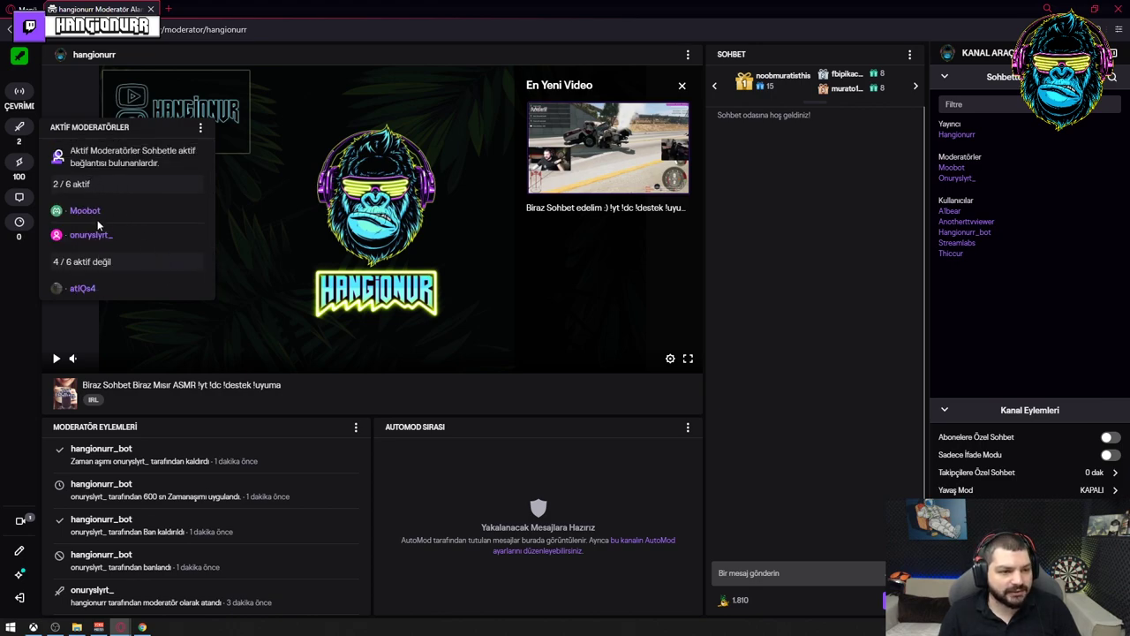
pyautogui.scroll(-1, 106, 247)
pyautogui.scroll(-1, 130, 265)
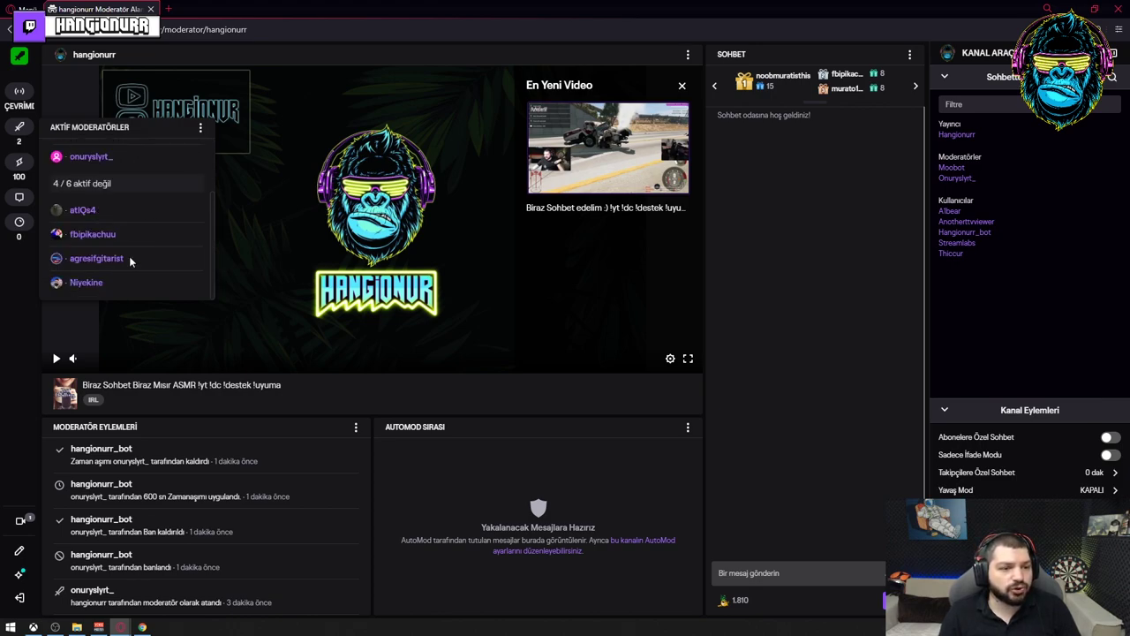
pyautogui.scroll(2, 104, 241)
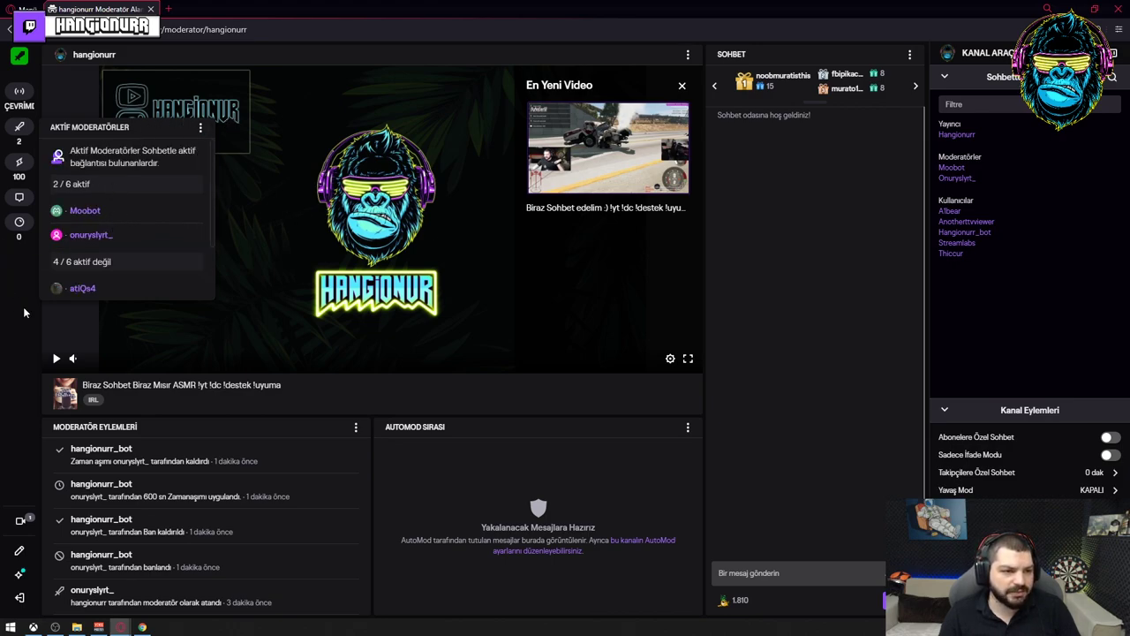
# Step: Look through the channel's activity feed for follows, cheers and raids
pyautogui.moveTo(18, 166)
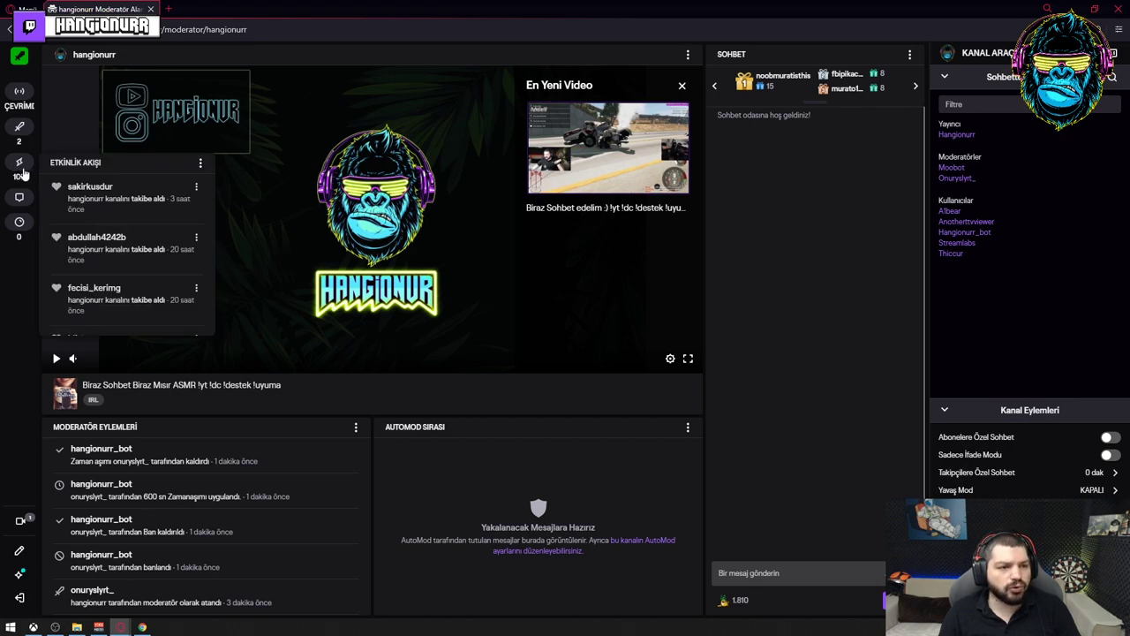
pyautogui.scroll(-10, 91, 215)
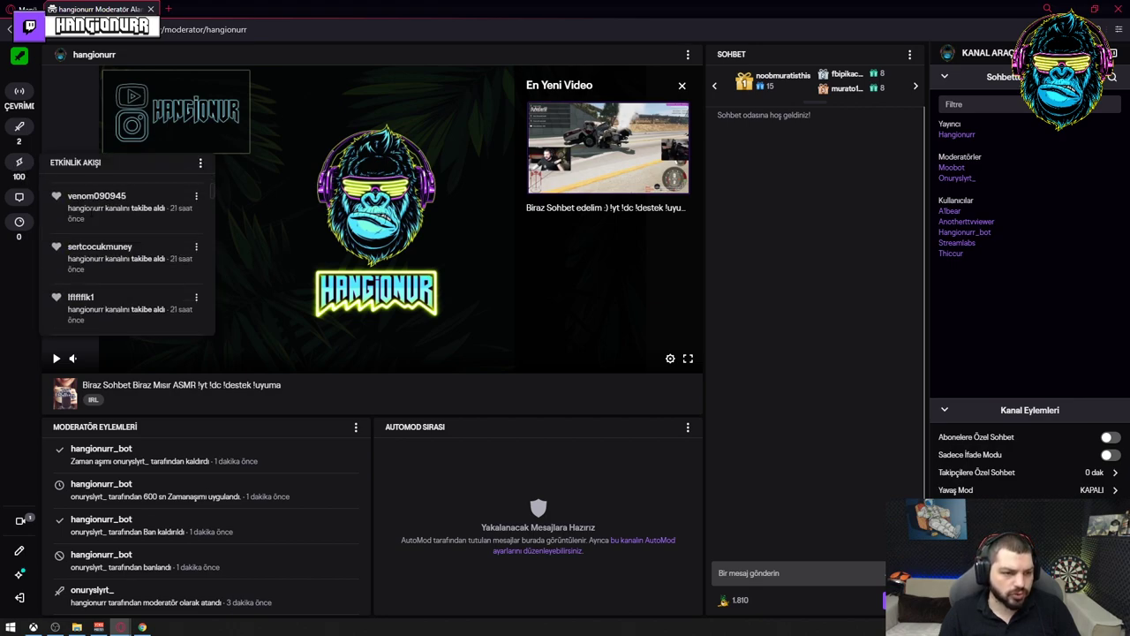
pyautogui.scroll(2, 106, 279)
pyautogui.scroll(-4, 129, 272)
pyautogui.scroll(-3, 88, 307)
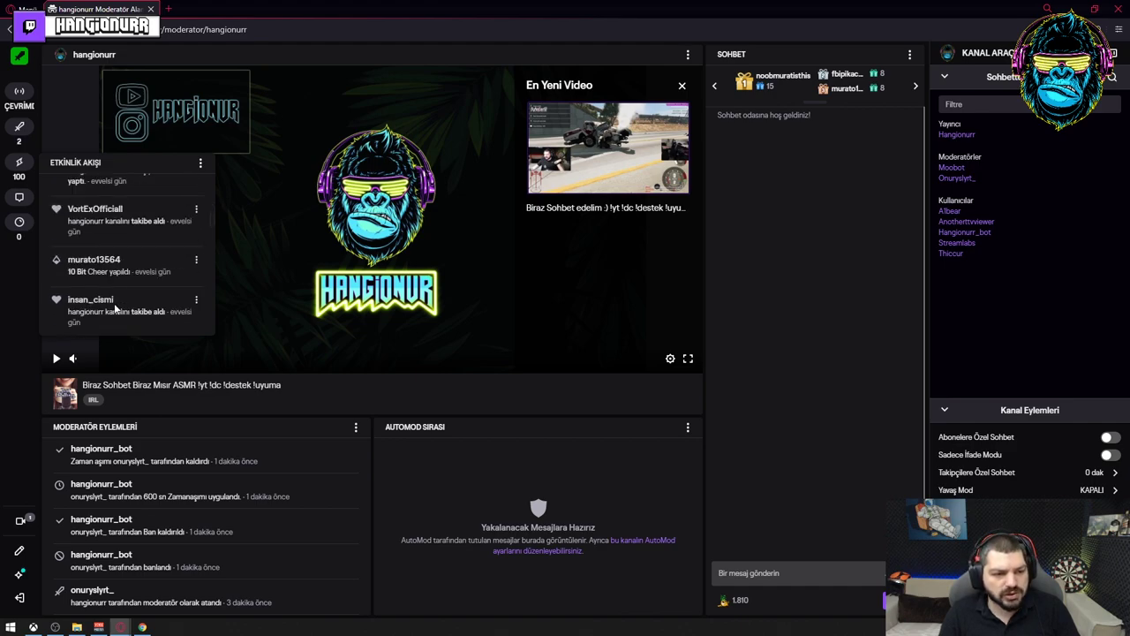
pyautogui.scroll(-5, 118, 282)
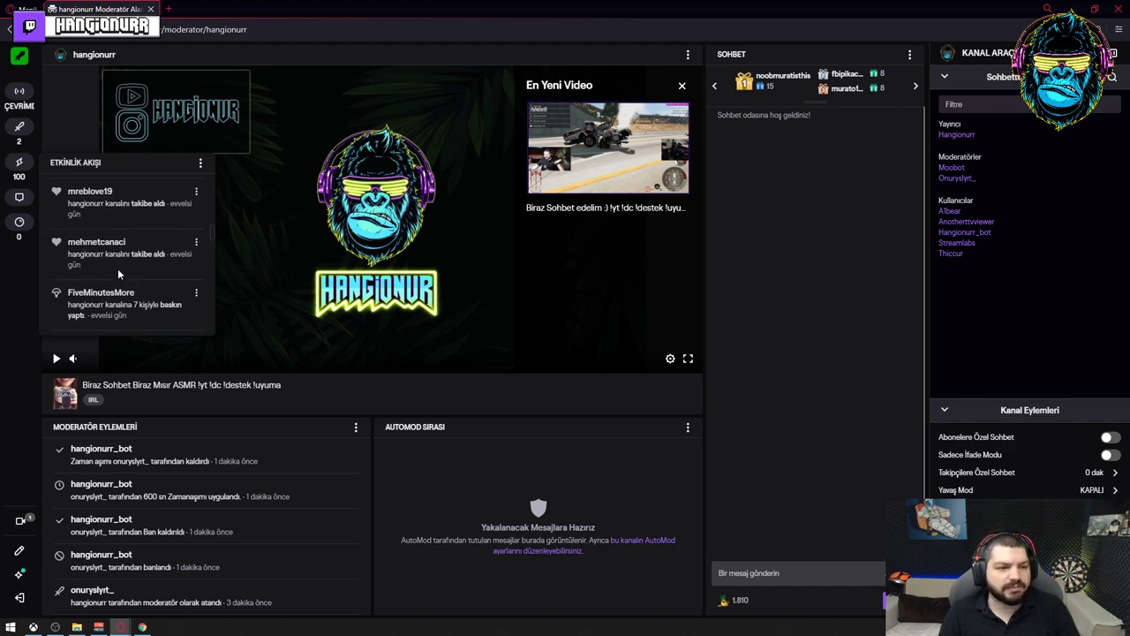
pyautogui.scroll(-5, 118, 274)
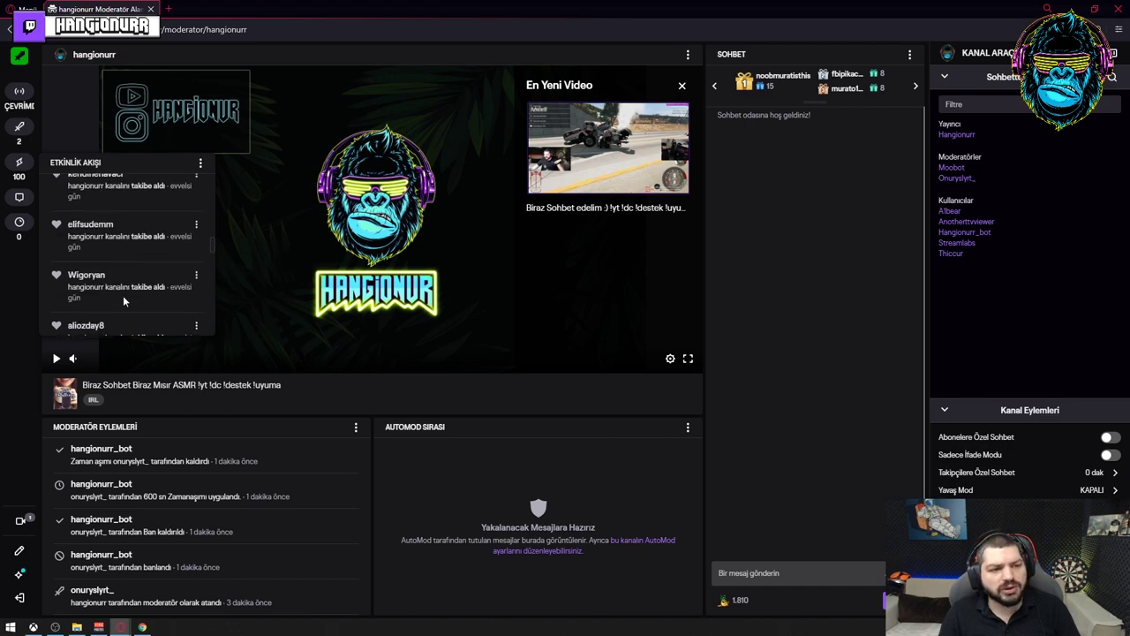
pyautogui.scroll(10, 115, 292)
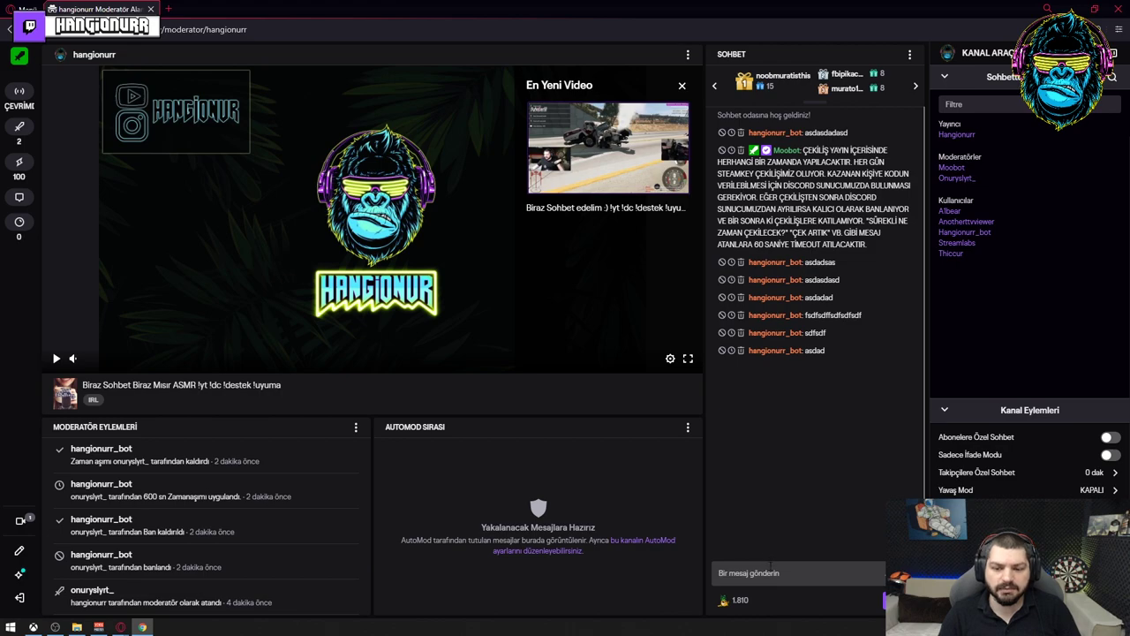
# Step: Time out hangionurr_bot for 60 seconds with the chat command /timeout hangionurr_bot 60
pyautogui.click(813, 568)
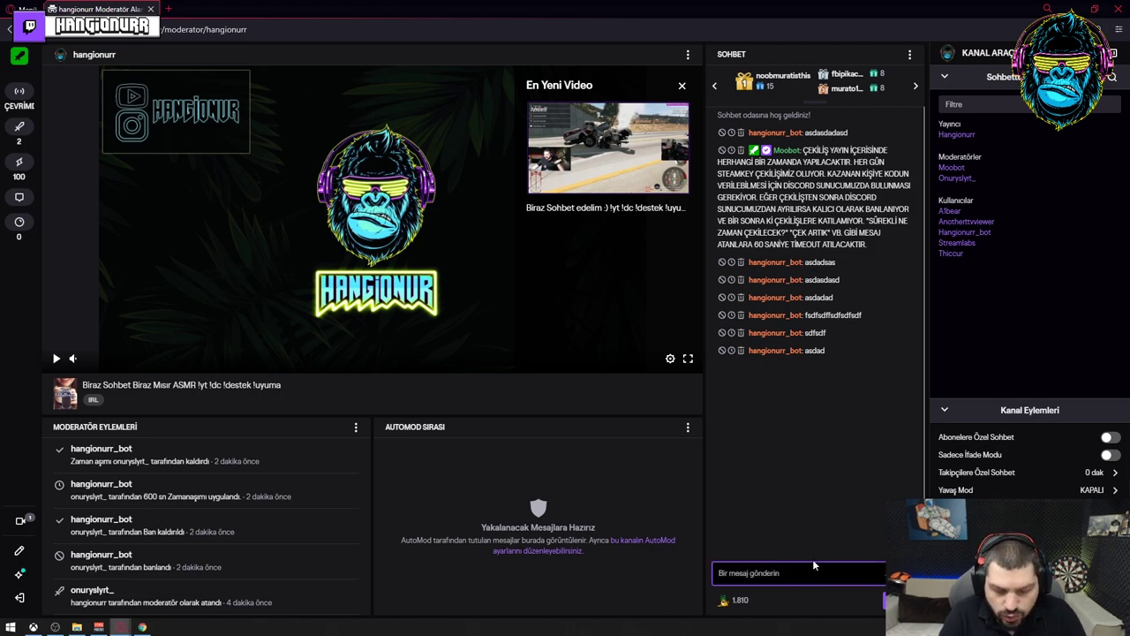
pyautogui.write('/')
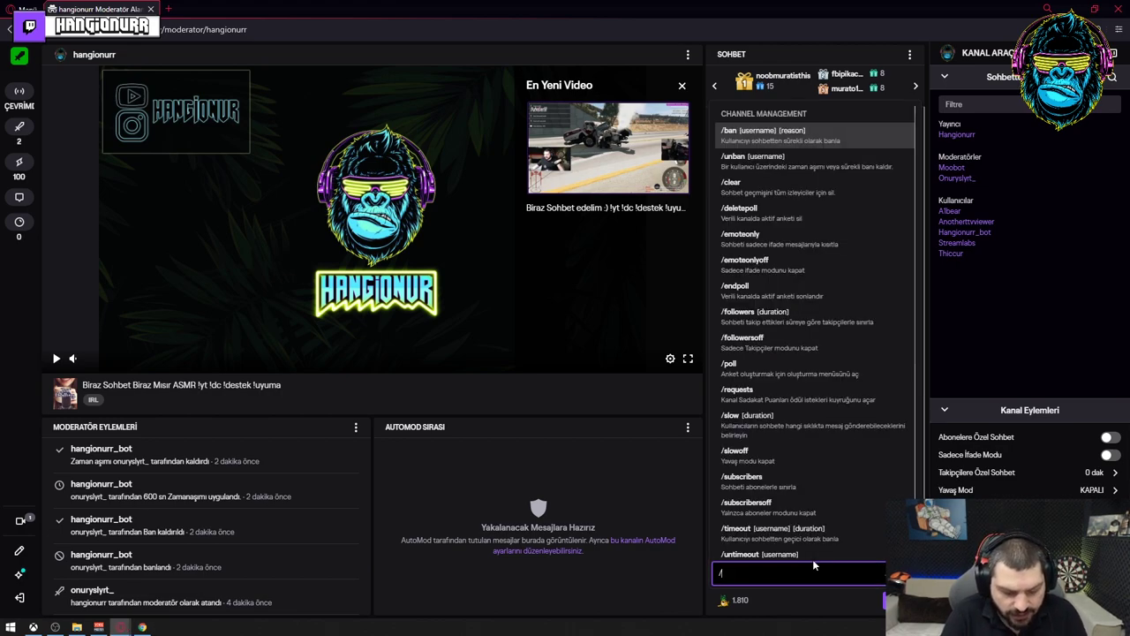
pyautogui.write('timeout ')
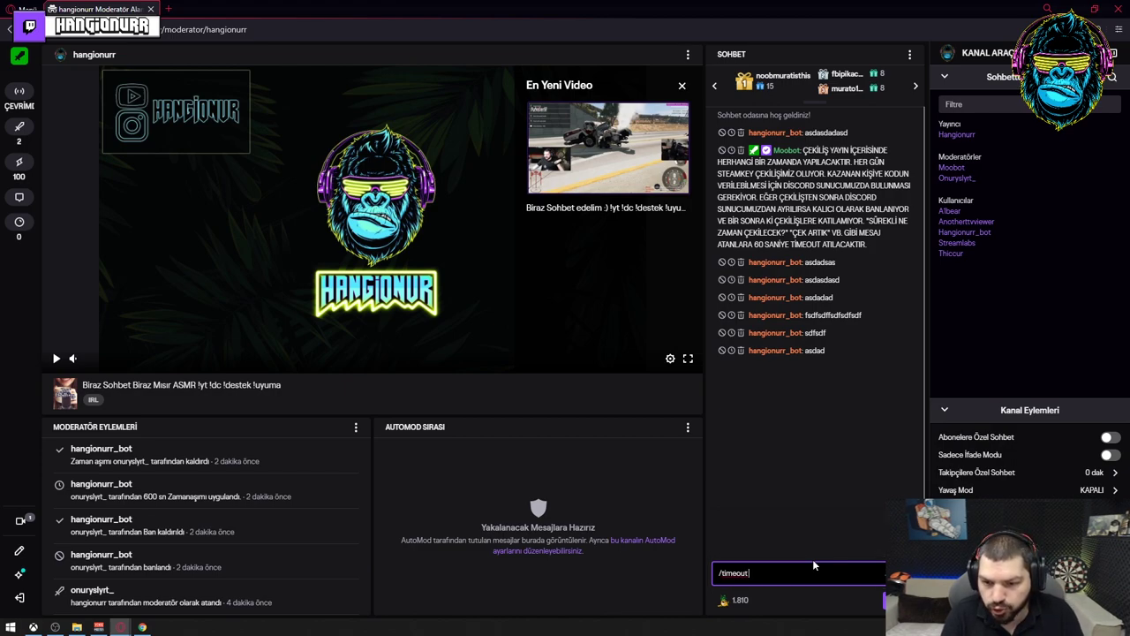
pyautogui.write('hangionurr_bot 60')
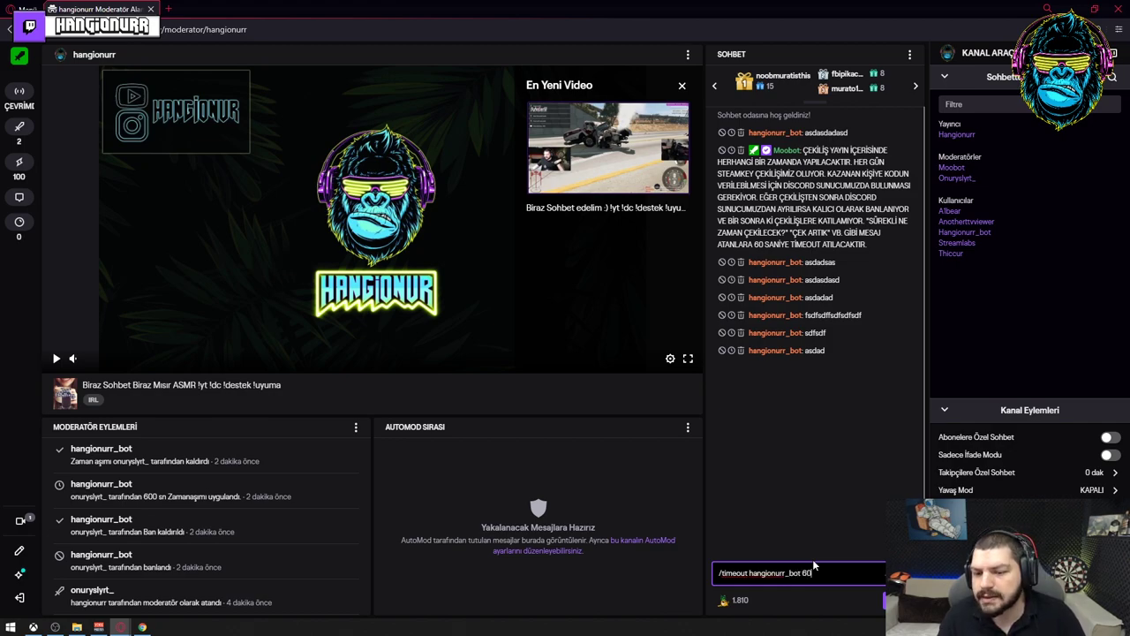
pyautogui.press('Return')
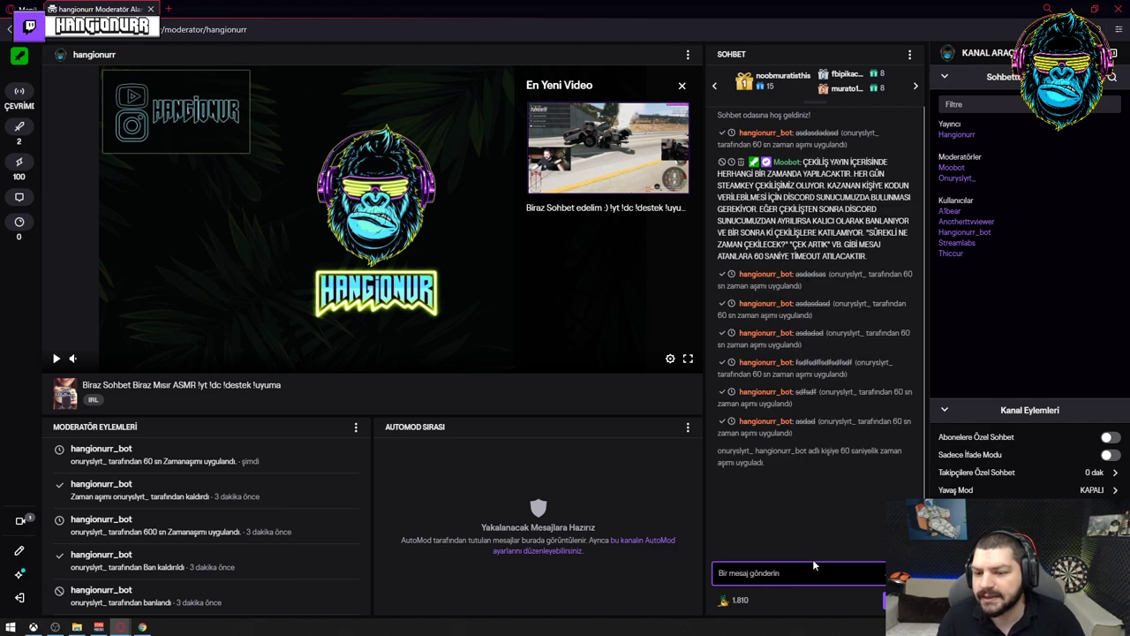
# Step: Lift the timeout on hangionurr_bot from its most recent chat message
pyautogui.moveTo(886, 422); pyautogui.dragTo(860, 437)
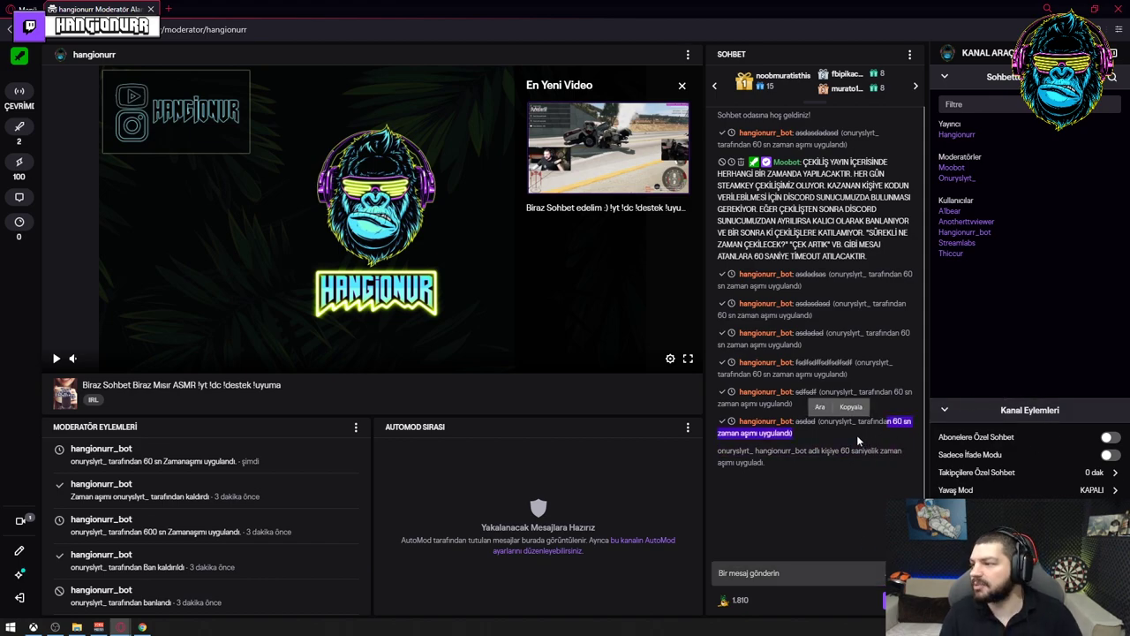
pyautogui.click(812, 452)
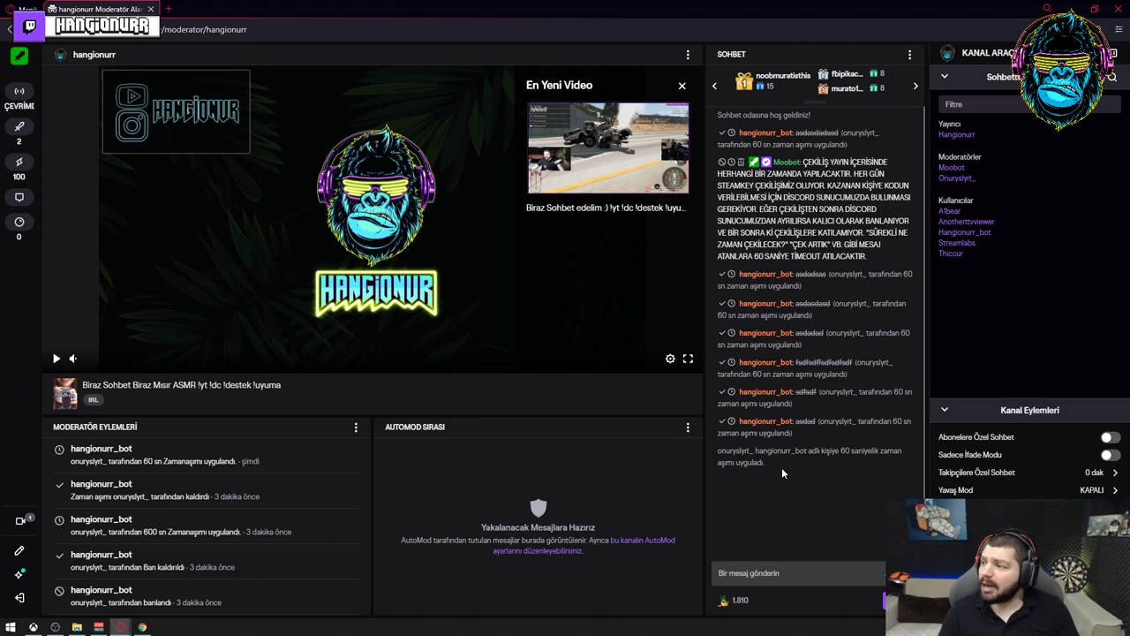
pyautogui.click(783, 572)
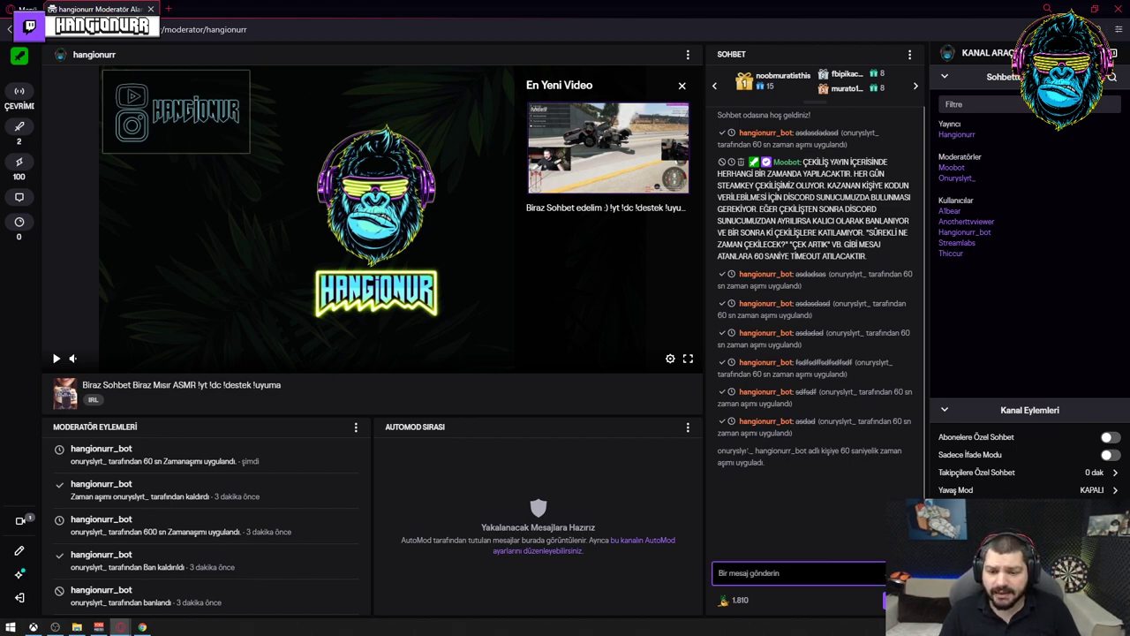
pyautogui.click(723, 421)
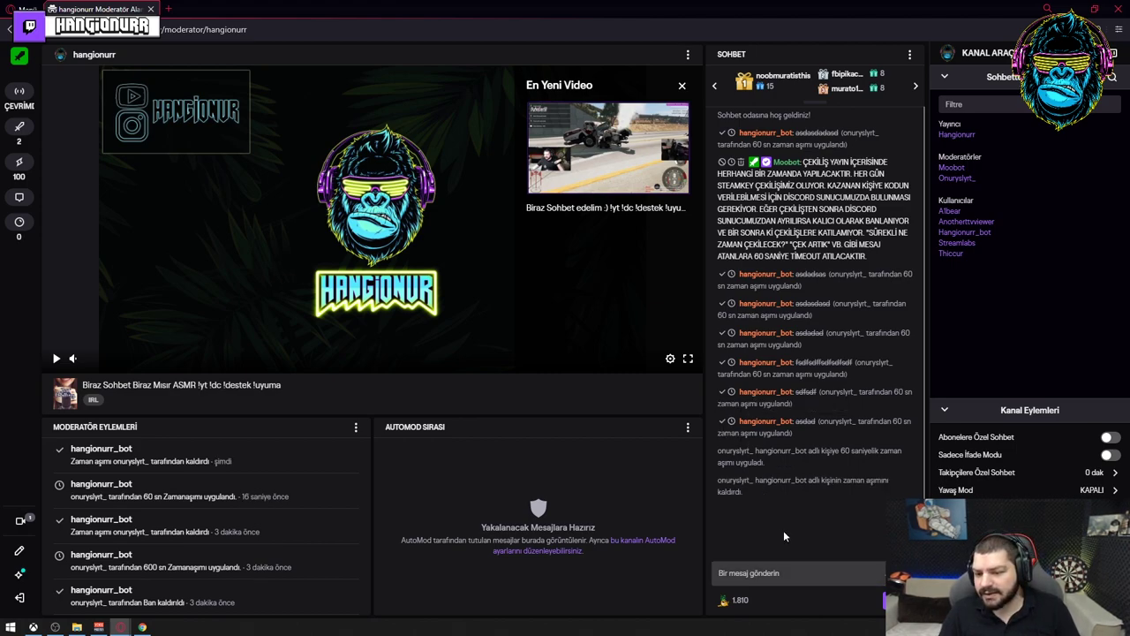
# Step: Send the chat command /timeout hangionurr_bot 60 again to reapply a 60-second timeout
pyautogui.click(784, 573)
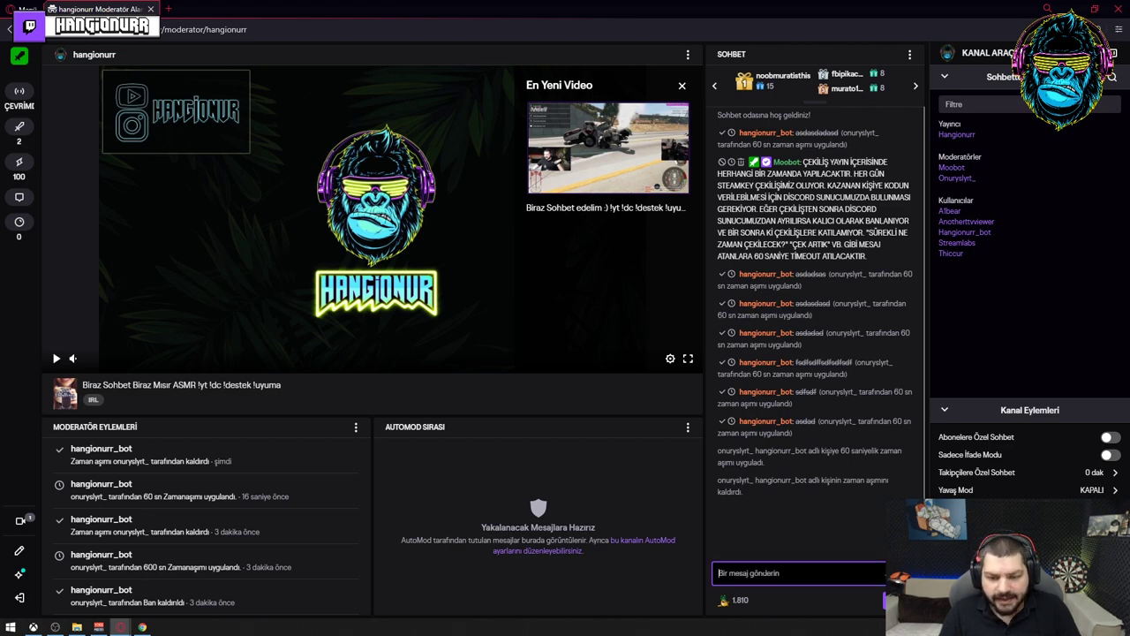
pyautogui.write('/')
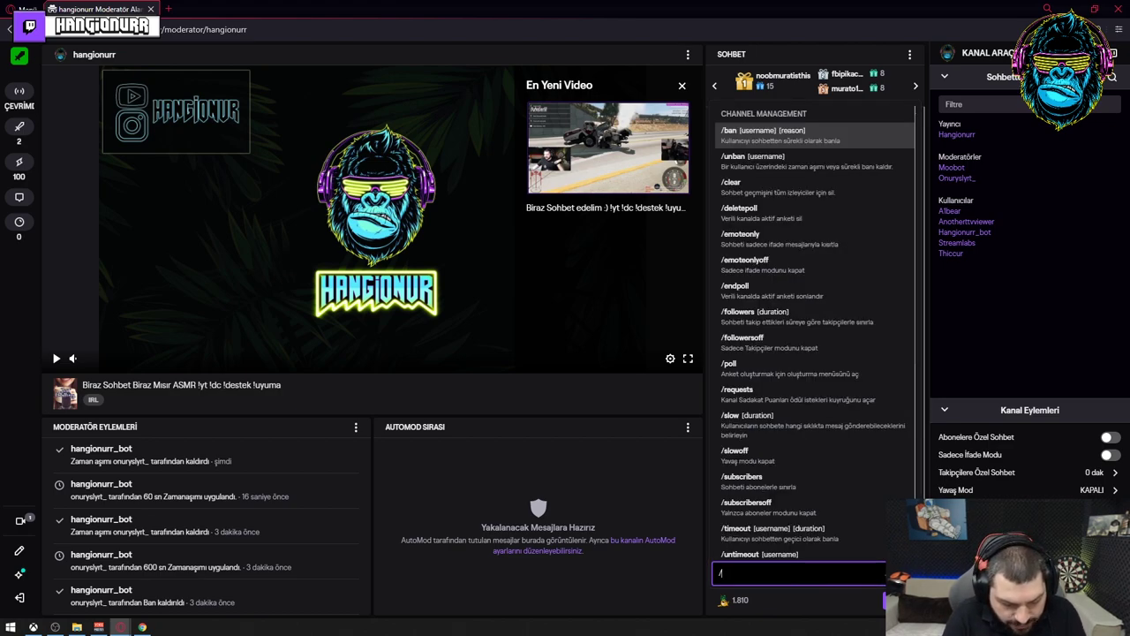
pyautogui.write('timeout')
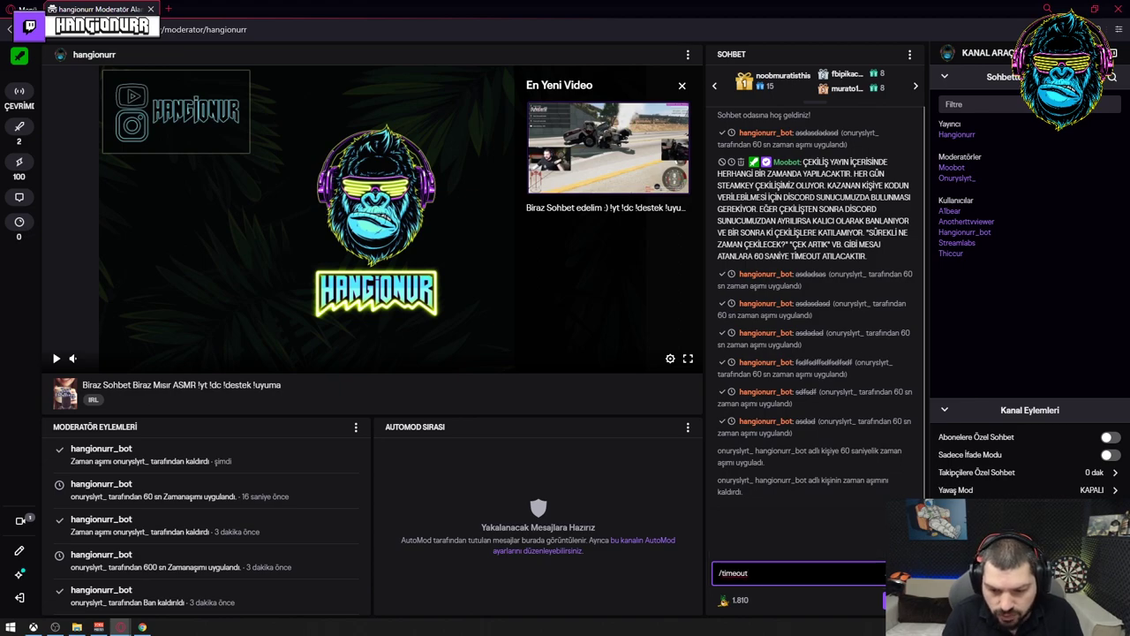
pyautogui.write(' hangionurr')
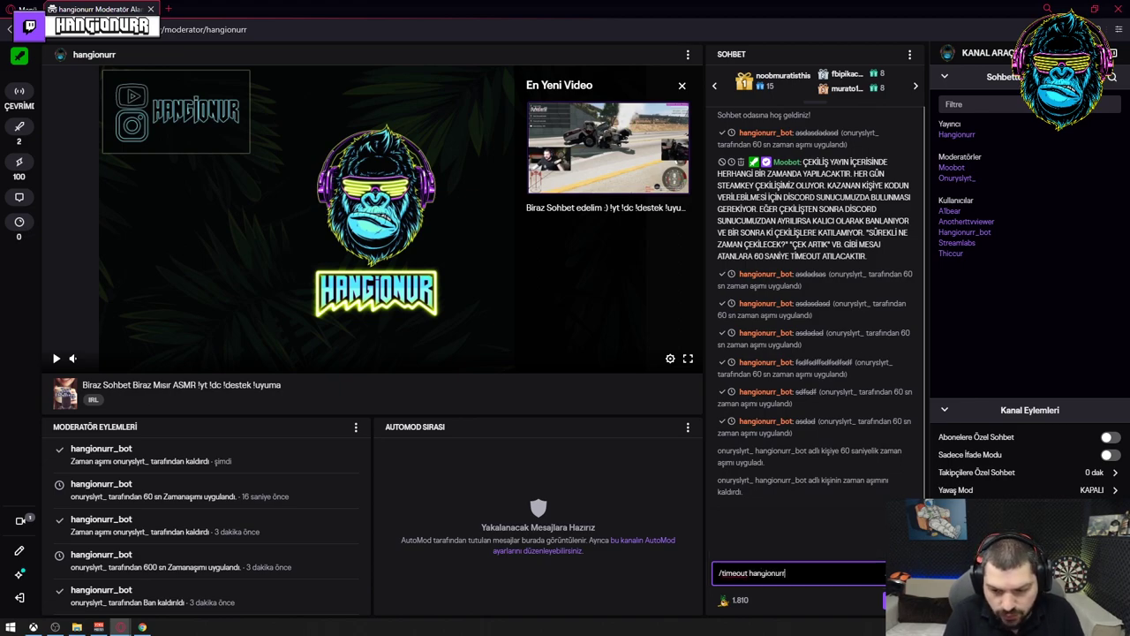
pyautogui.write('_bot')
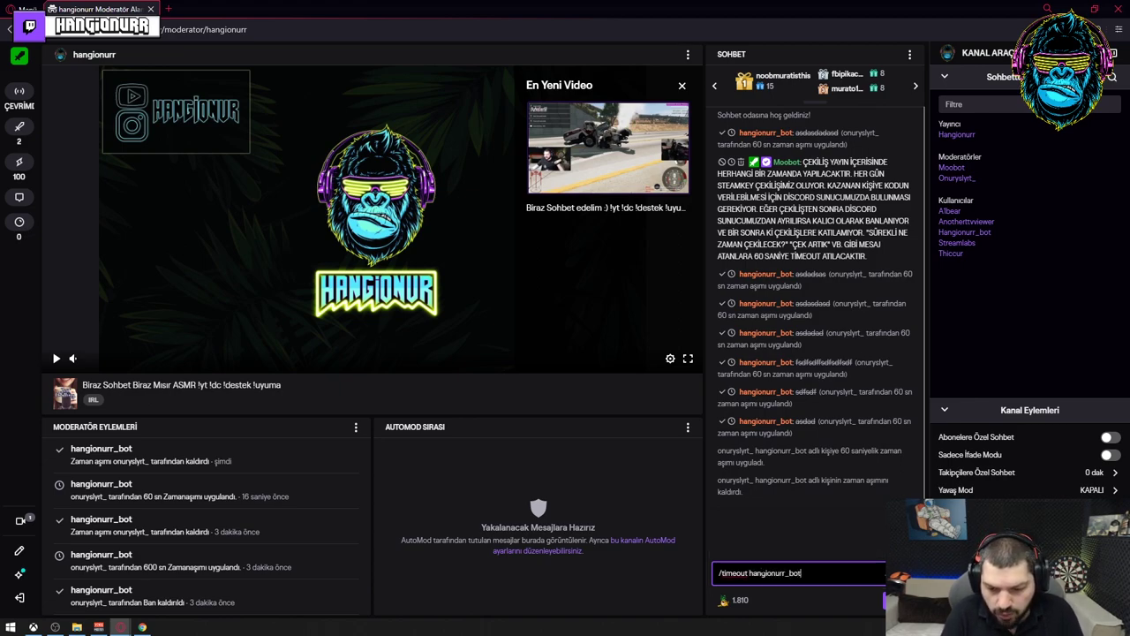
pyautogui.write(' 60')
pyautogui.press('Return')
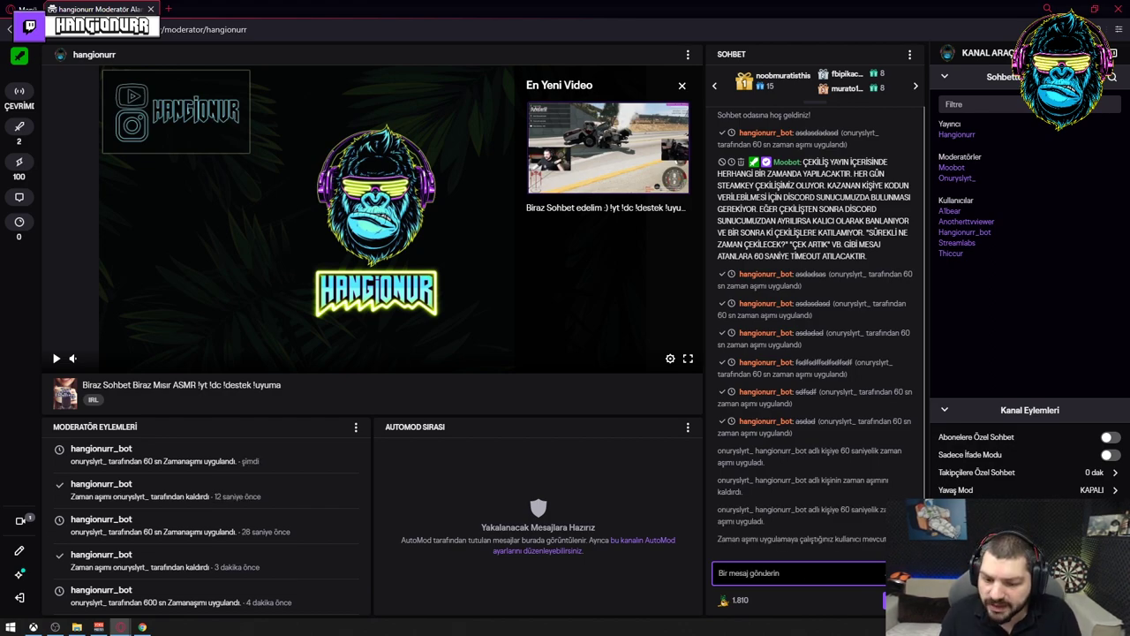
# Step: Override the active timeout with the chat command /timeout hangionurr_bot 1, and switch to the Chrome window
pyautogui.write('/')
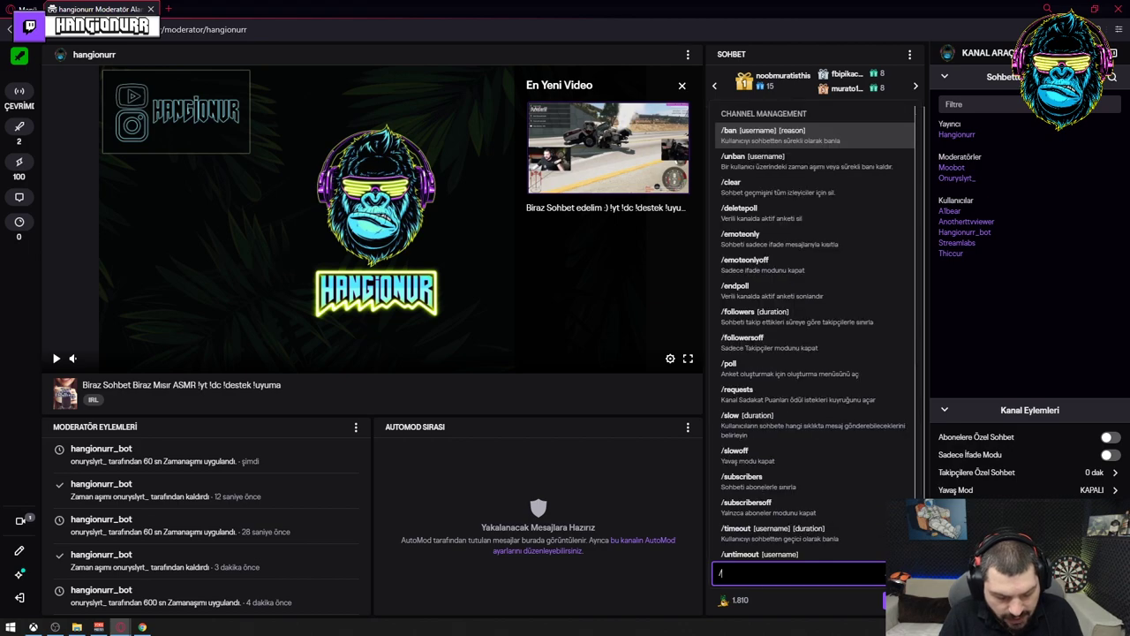
pyautogui.write('timeout hangionurr')
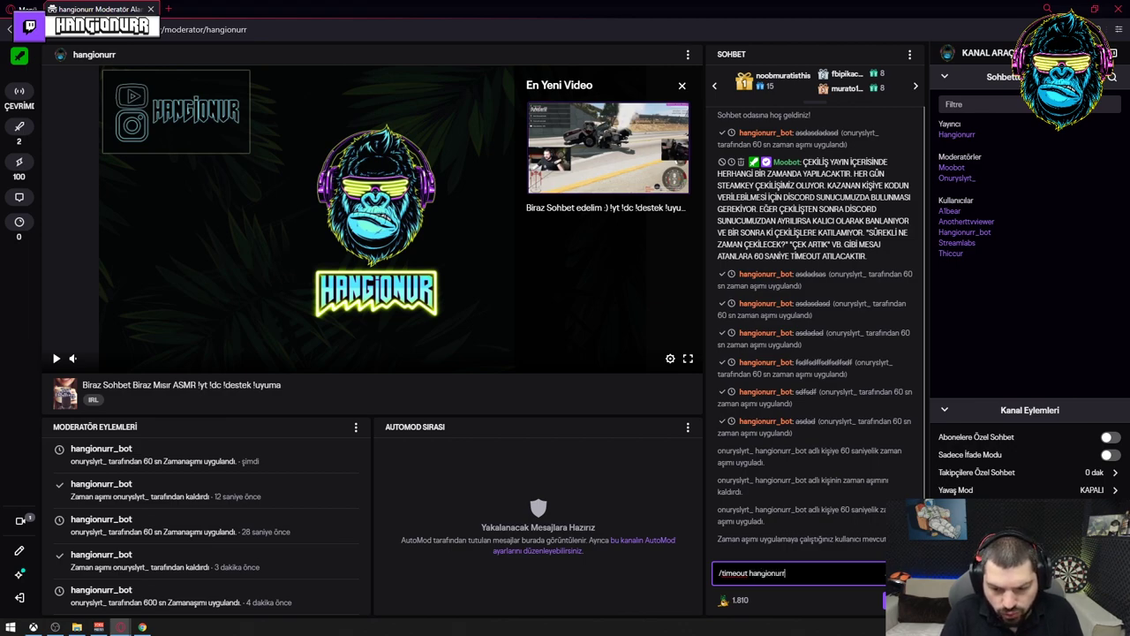
pyautogui.write('_bot 1')
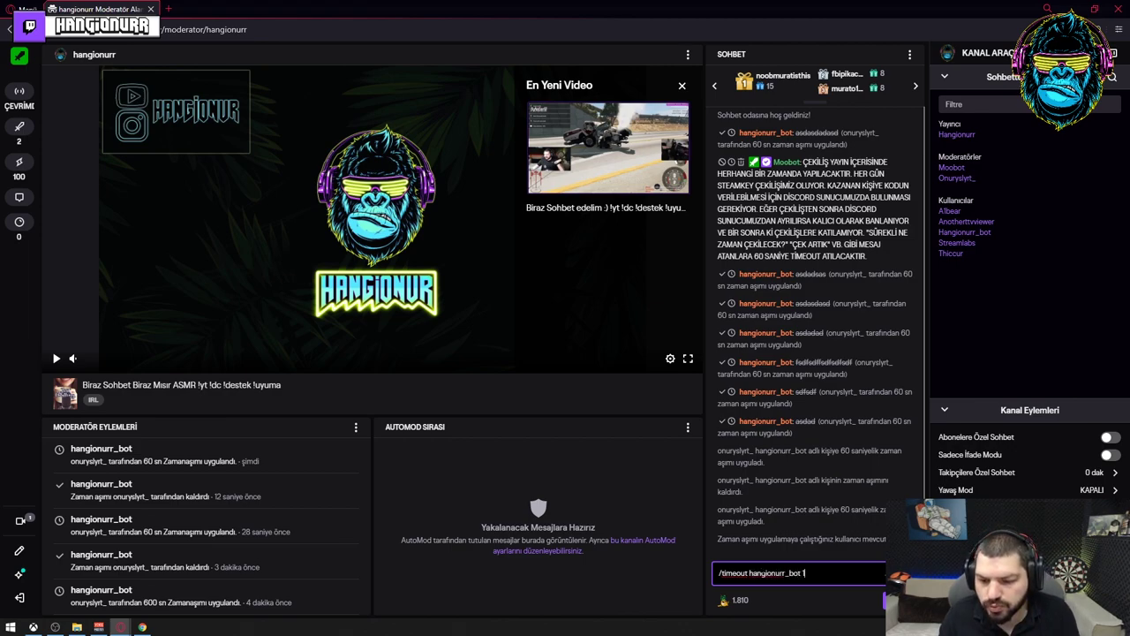
pyautogui.press('Return')
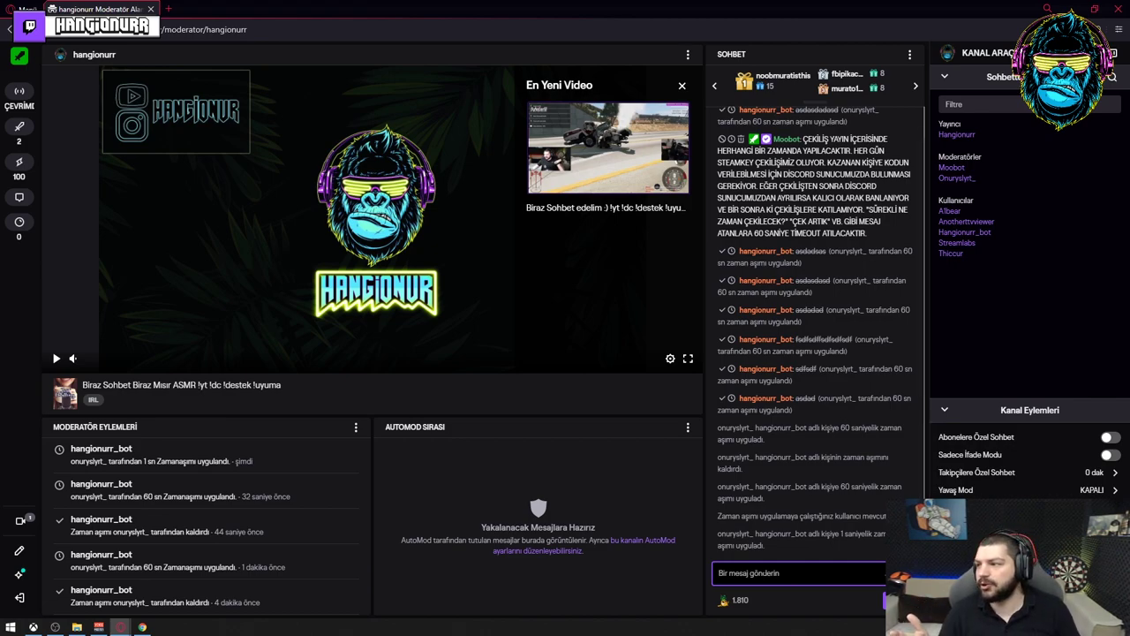
pyautogui.hotkey('alt', 'Tab')
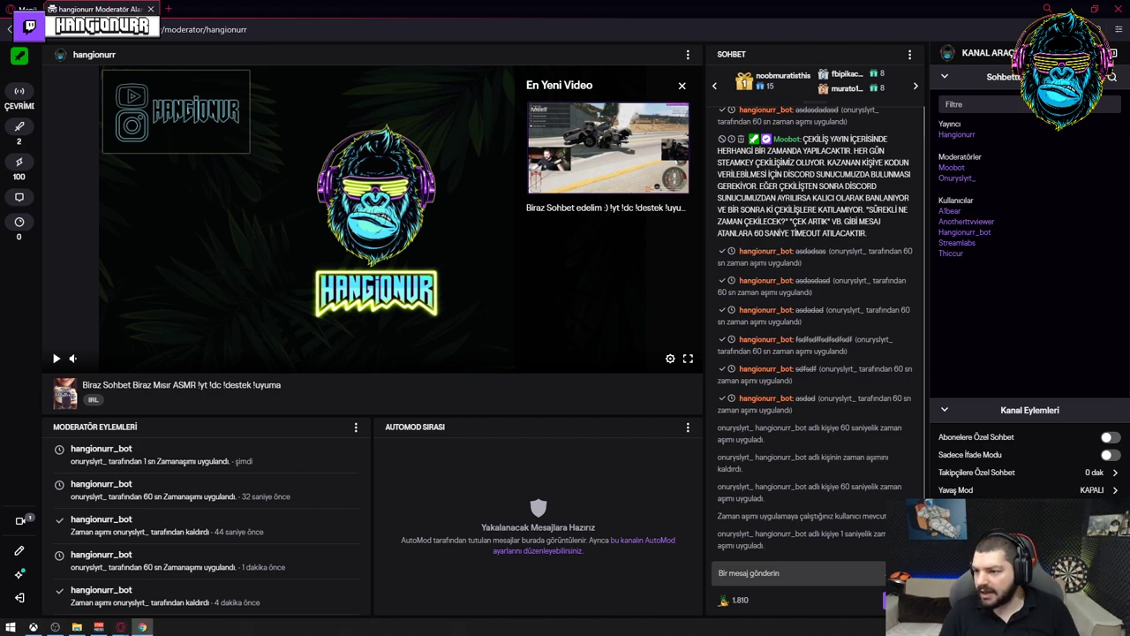